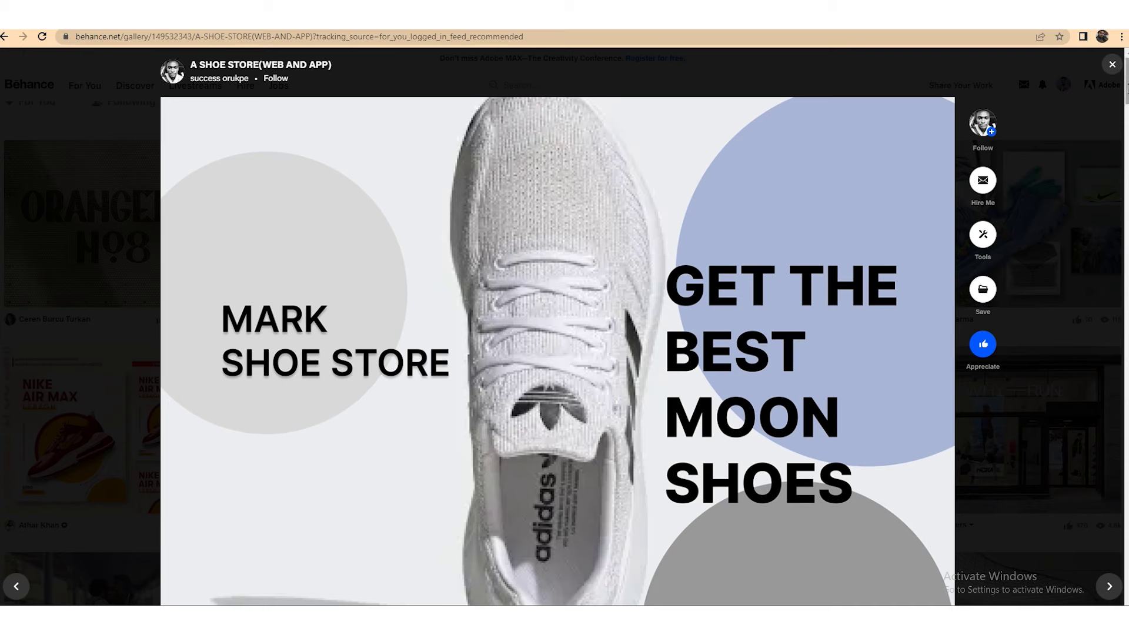
Step: Look through the "A Shoe Store (Web and App)" project, including its colour palette and web interface section, and return to the feed
scroll(558, 327, down, 15)
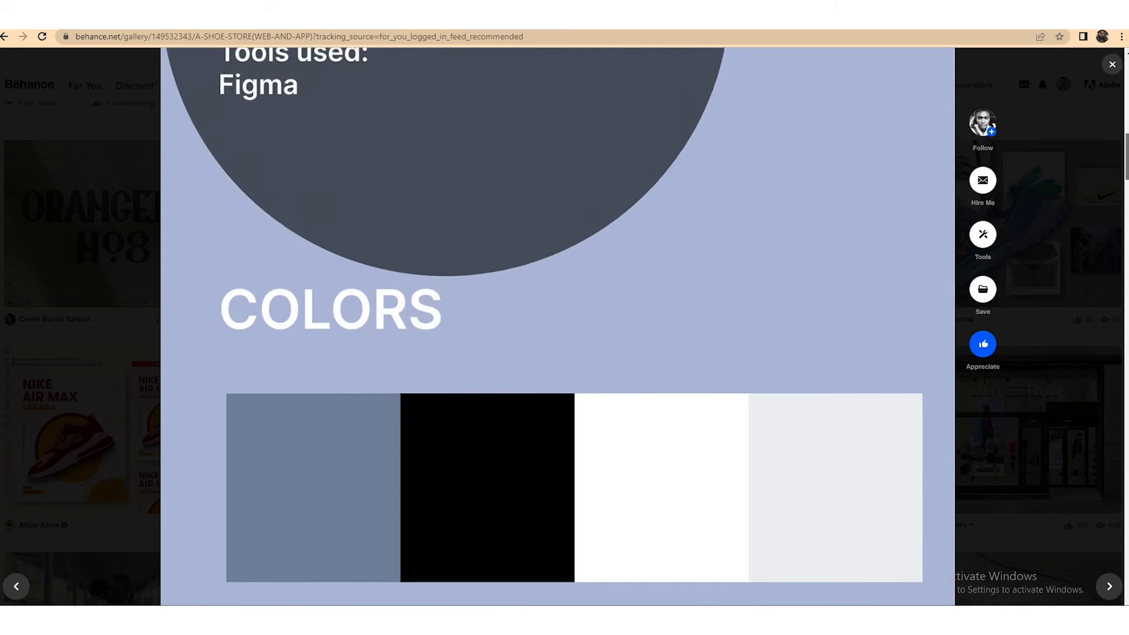
scroll(492, 230, down, 5)
scroll(492, 229, up, 7)
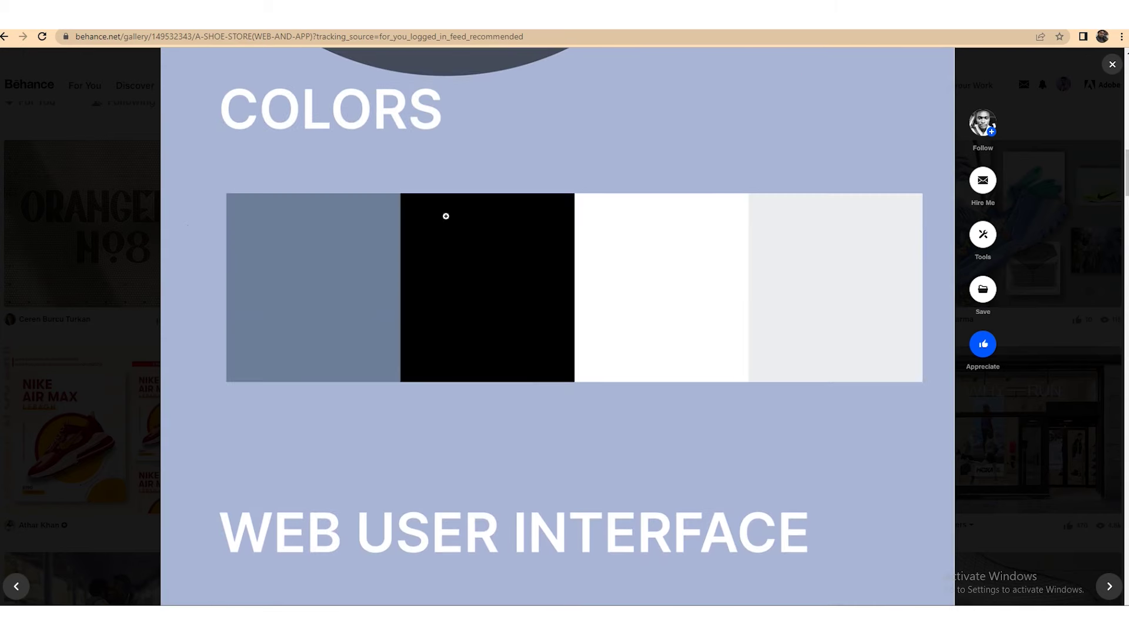
drag(1126, 170, 1126, 268)
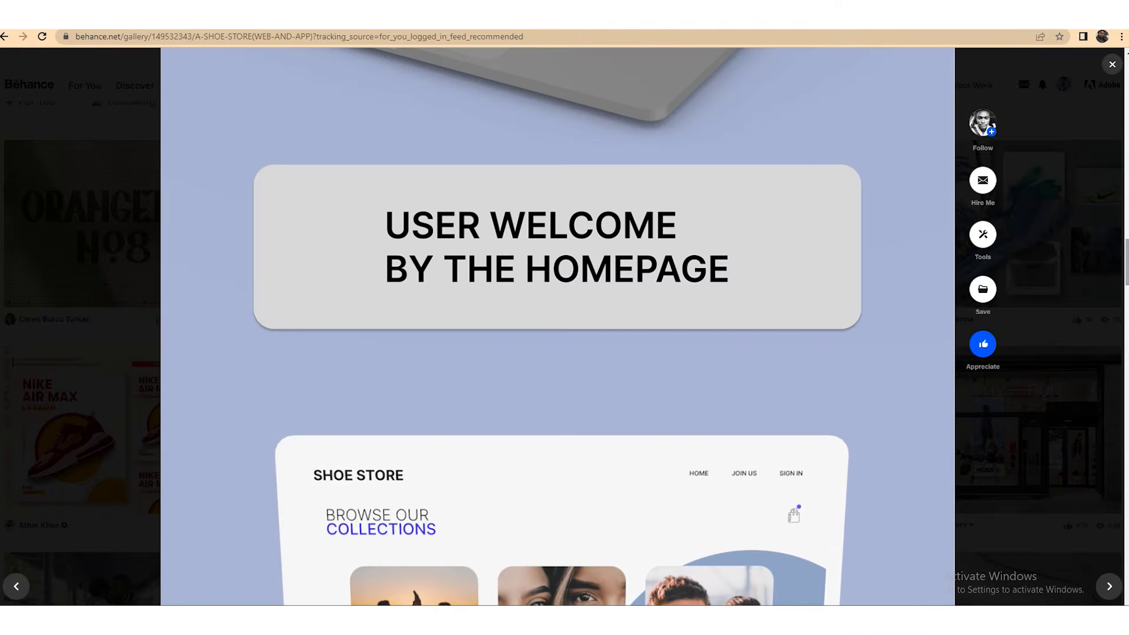
click(5, 38)
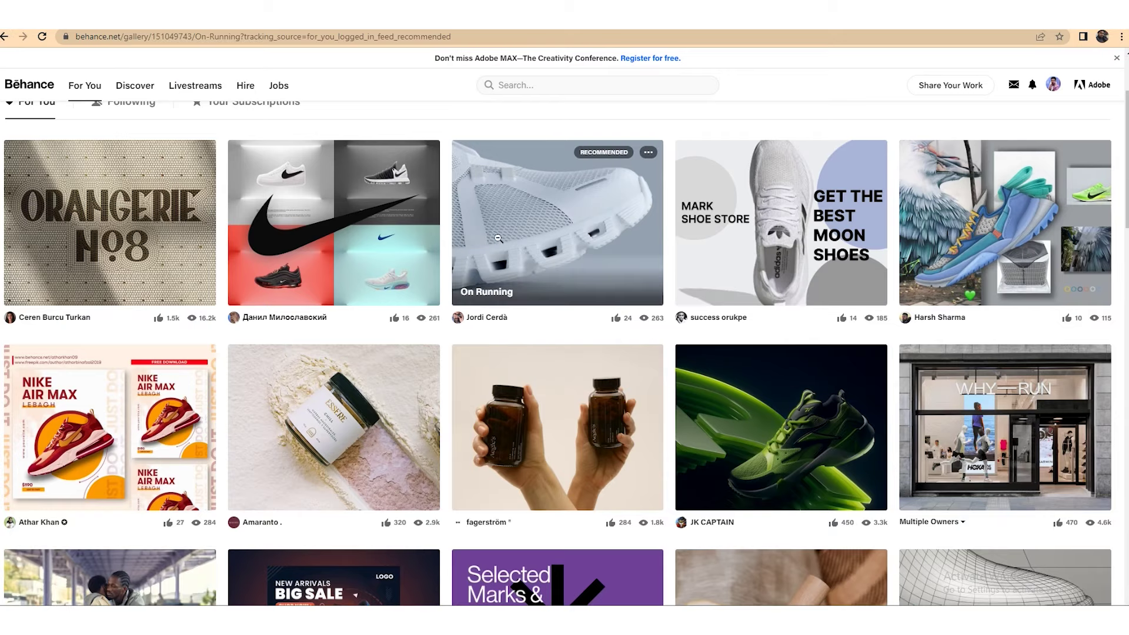
Step: Open the "On Running" project from the feed, view its 3D shoe renders, and close it
click(557, 223)
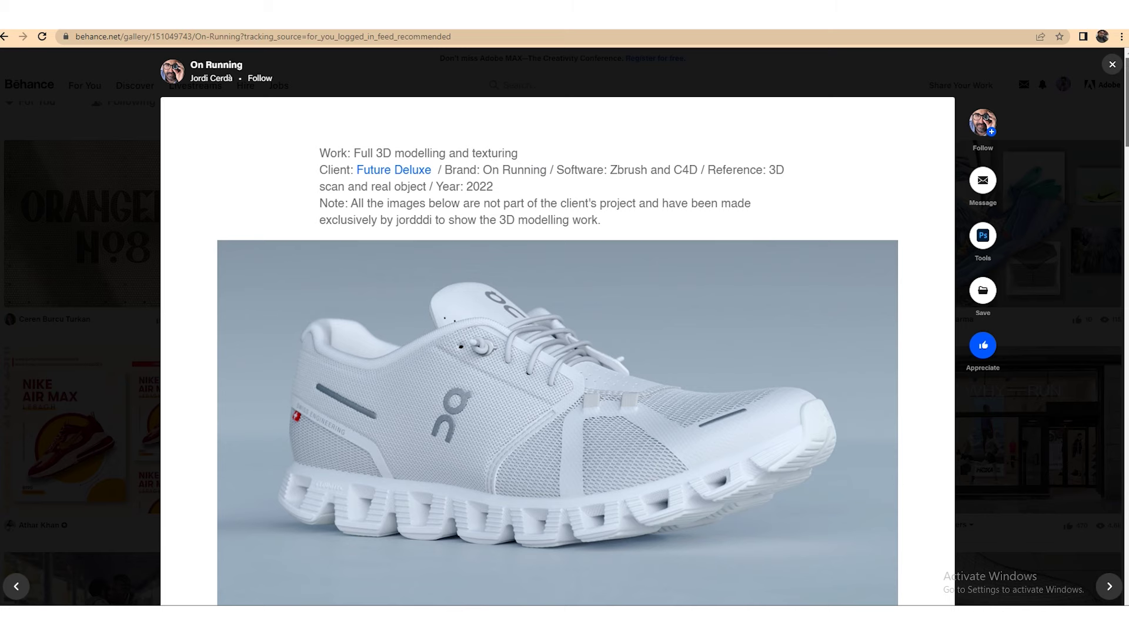
scroll(557, 327, down, 14)
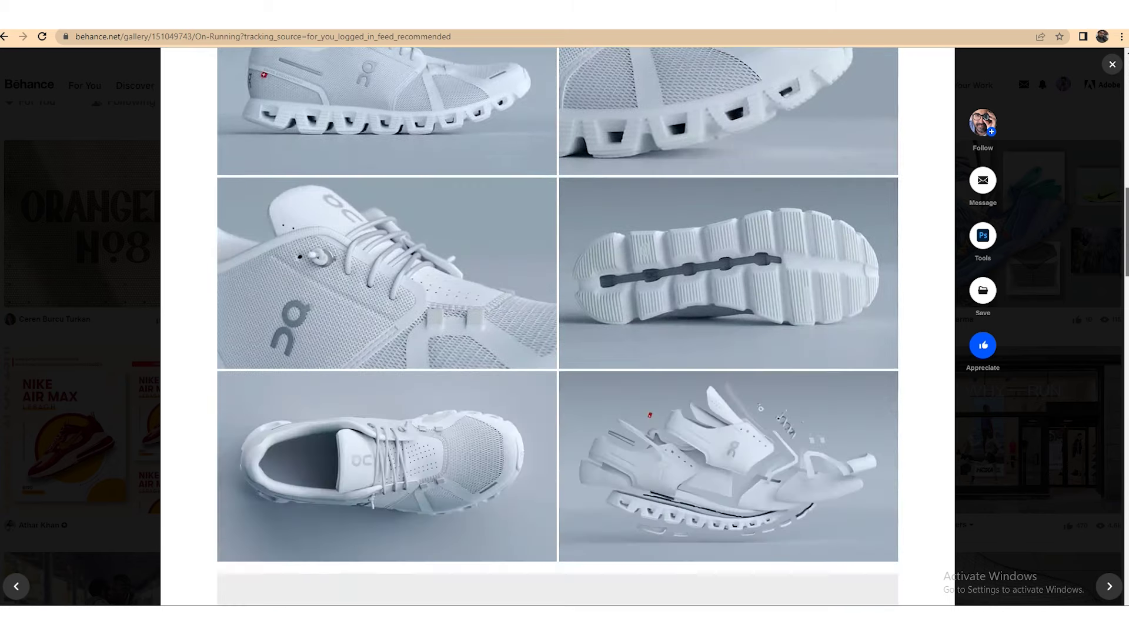
scroll(557, 327, down, 1)
scroll(558, 327, up, 7)
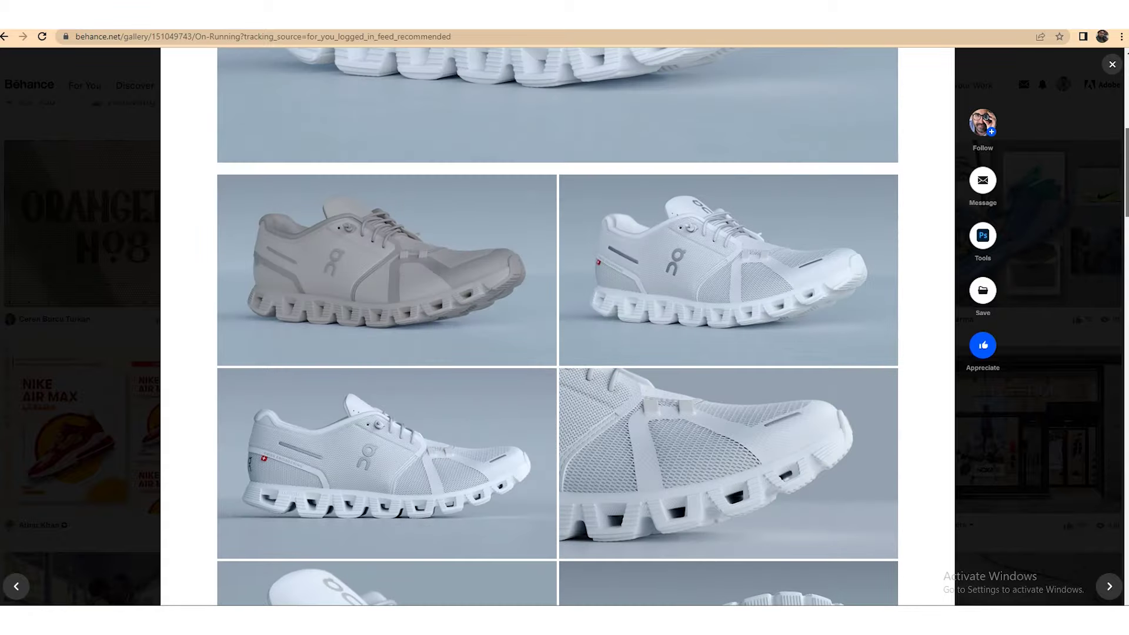
click(1112, 66)
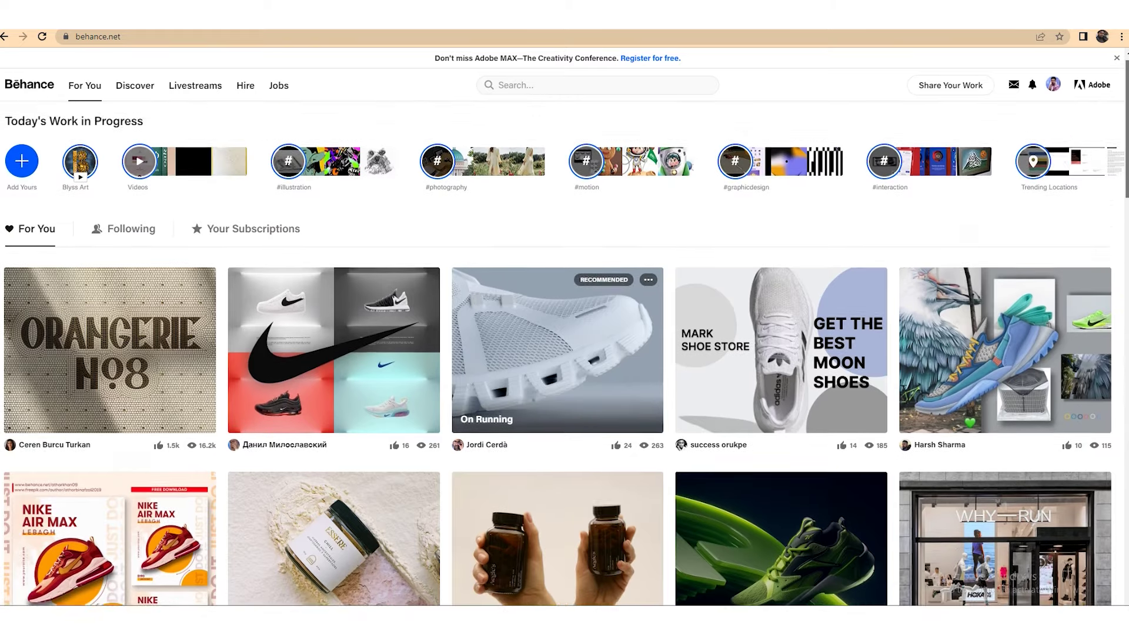
Step: Browse the recommended projects in the For You feed
scroll(558, 353, down, 8)
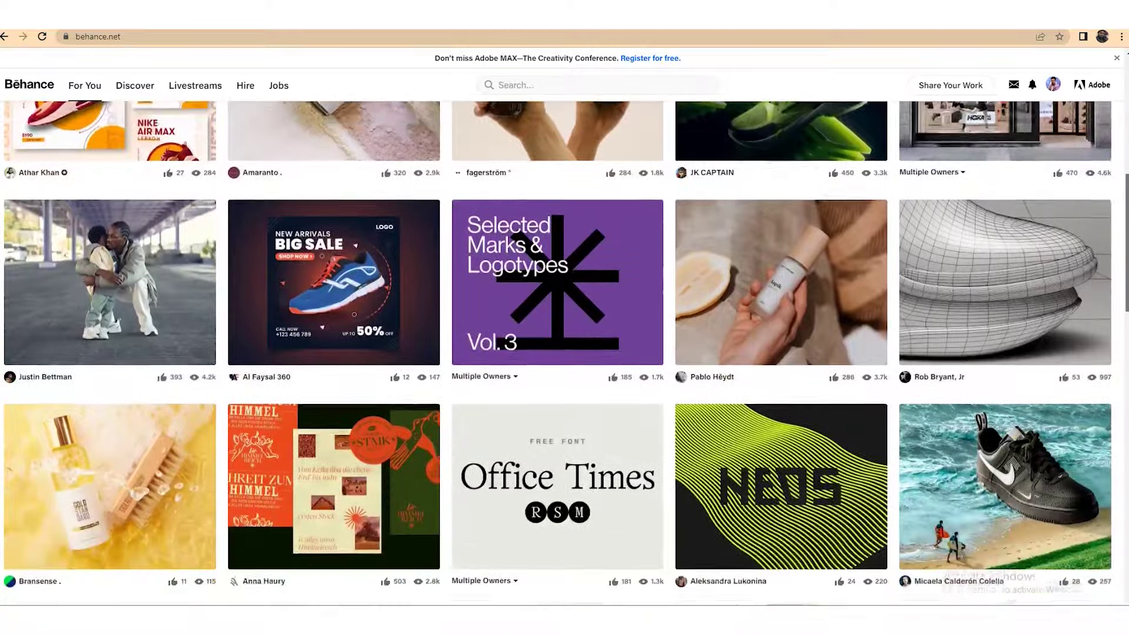
scroll(558, 353, down, 4)
scroll(558, 352, up, 7)
scroll(558, 353, up, 3)
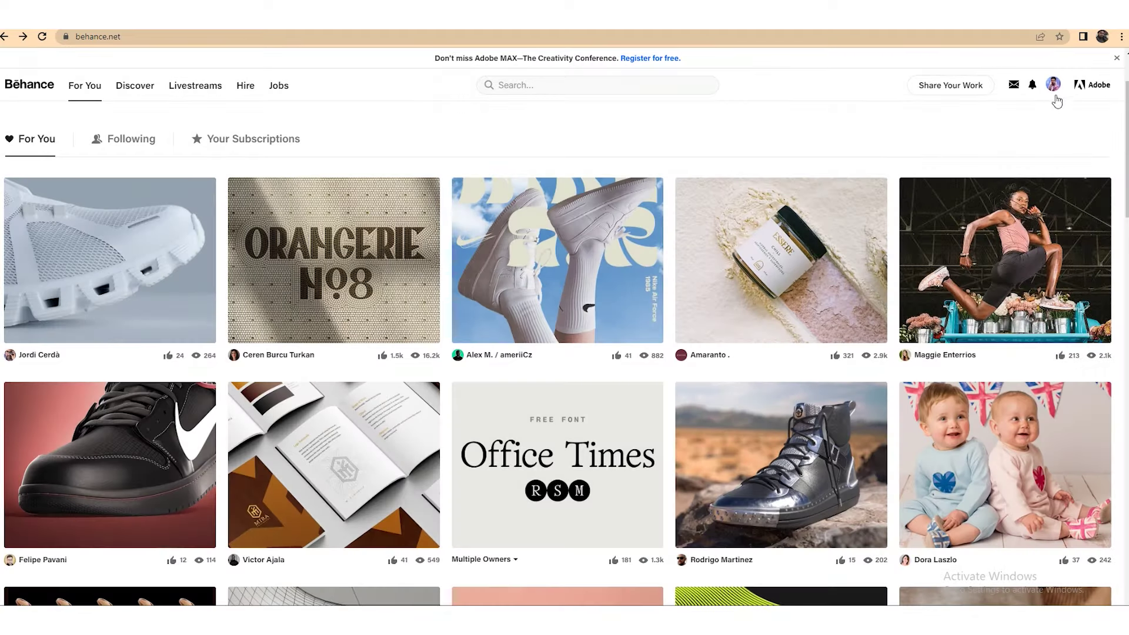
Step: Open the account's own Behance profile and look over its banner and the project covers under Work
click(1053, 84)
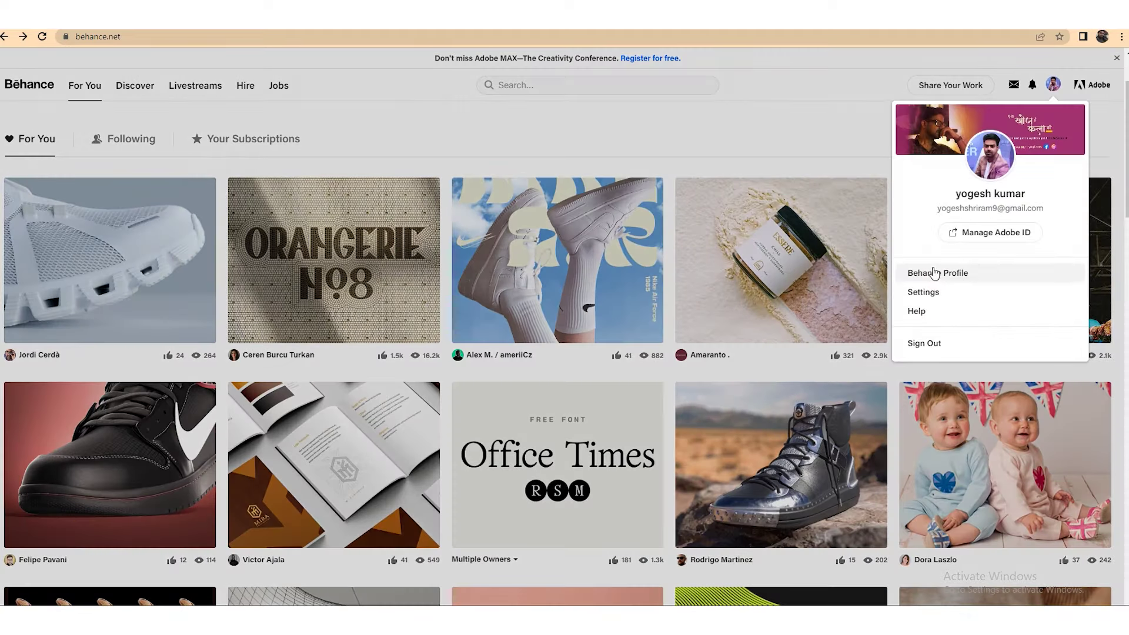
click(1074, 269)
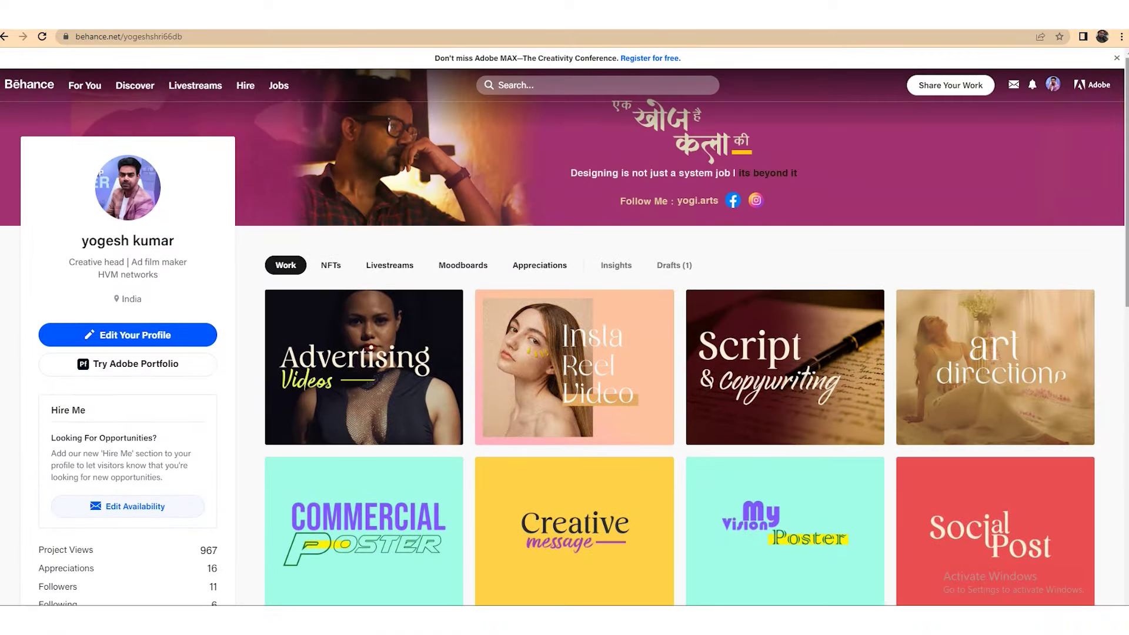
scroll(563, 337, down, 1)
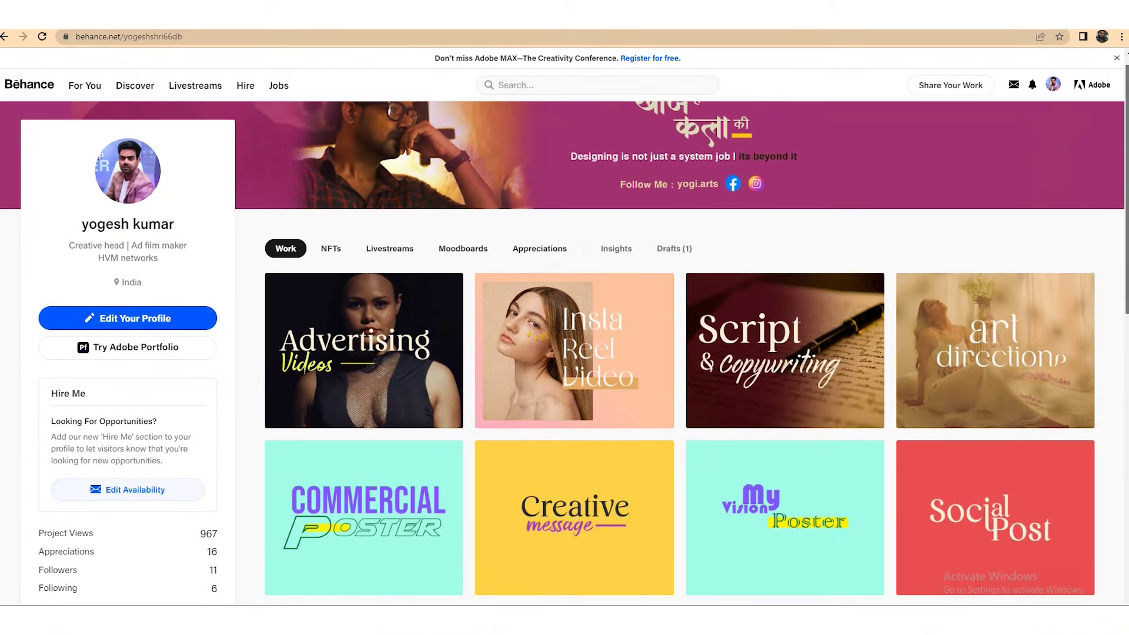
scroll(563, 337, up, 1)
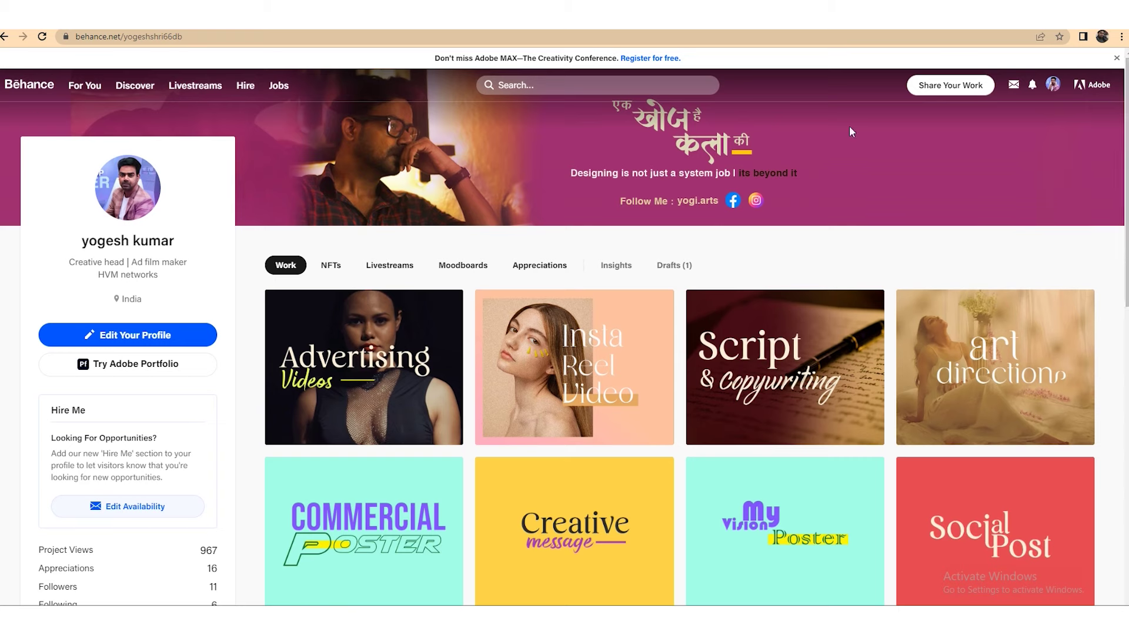
scroll(745, 428, down, 2)
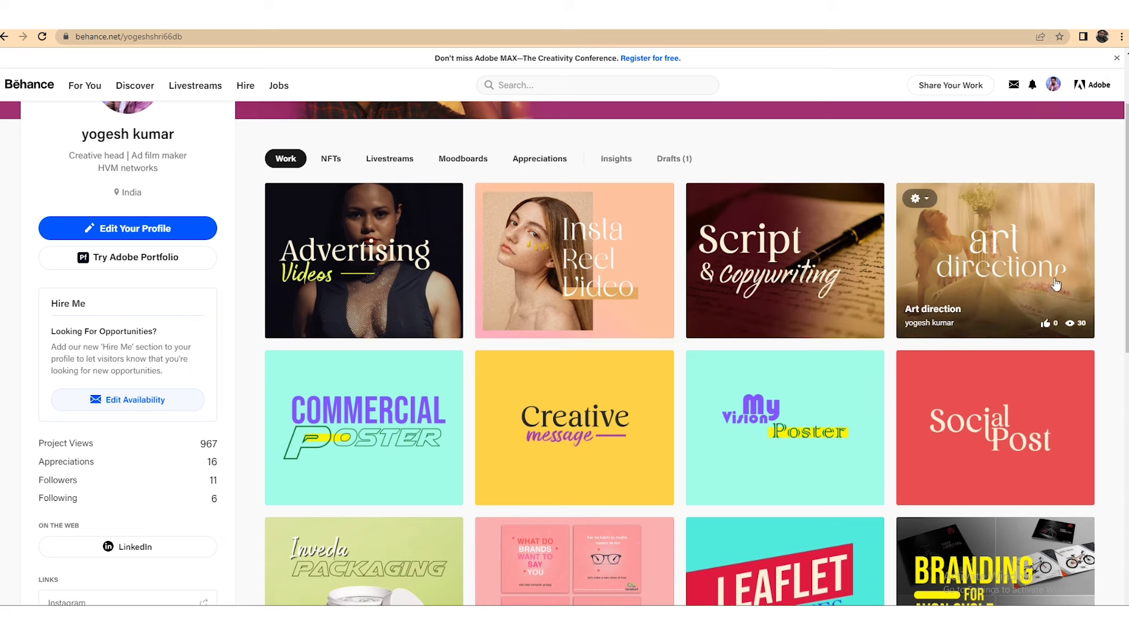
scroll(706, 353, down, 1)
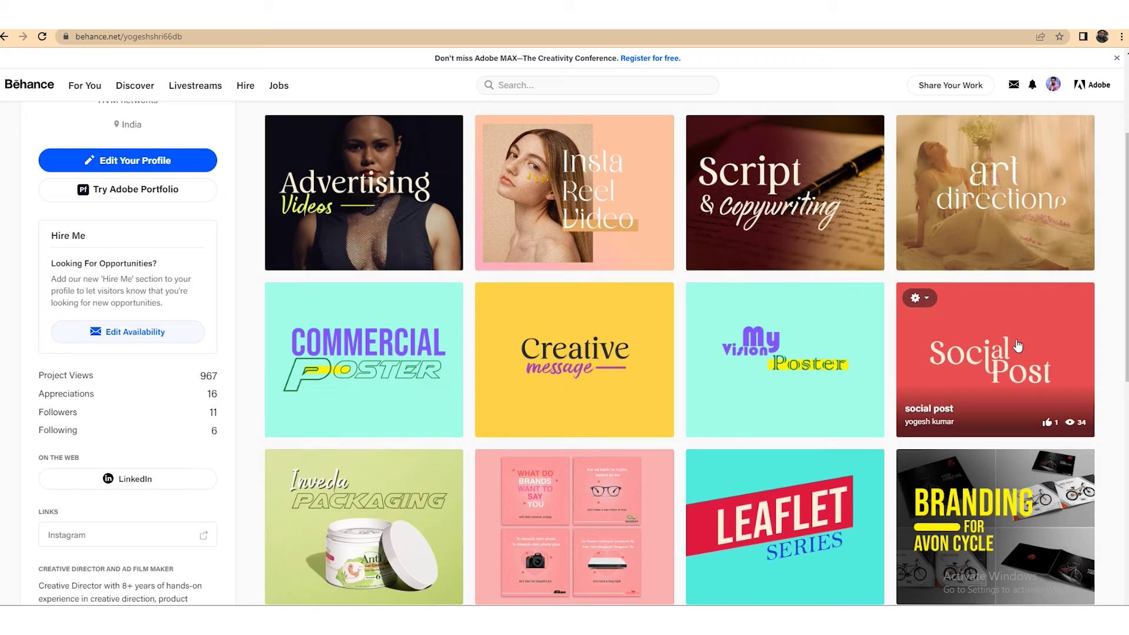
scroll(1098, 300, down, 1)
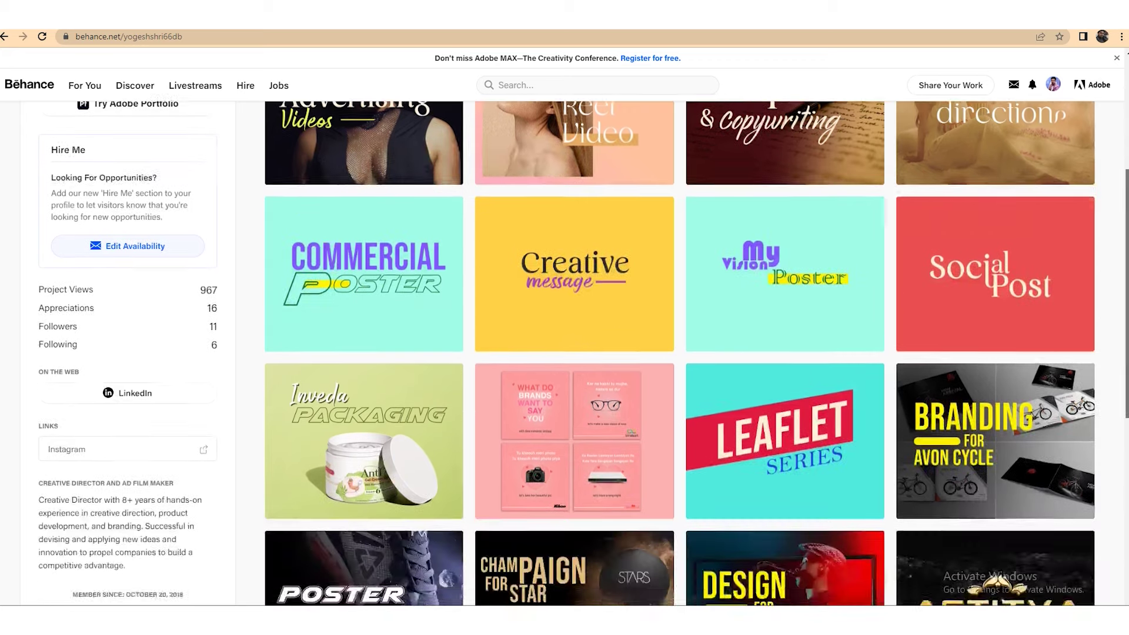
scroll(971, 396, up, 2)
Step: Open the "social post" project, view its product post designs, and return to the profile
click(972, 397)
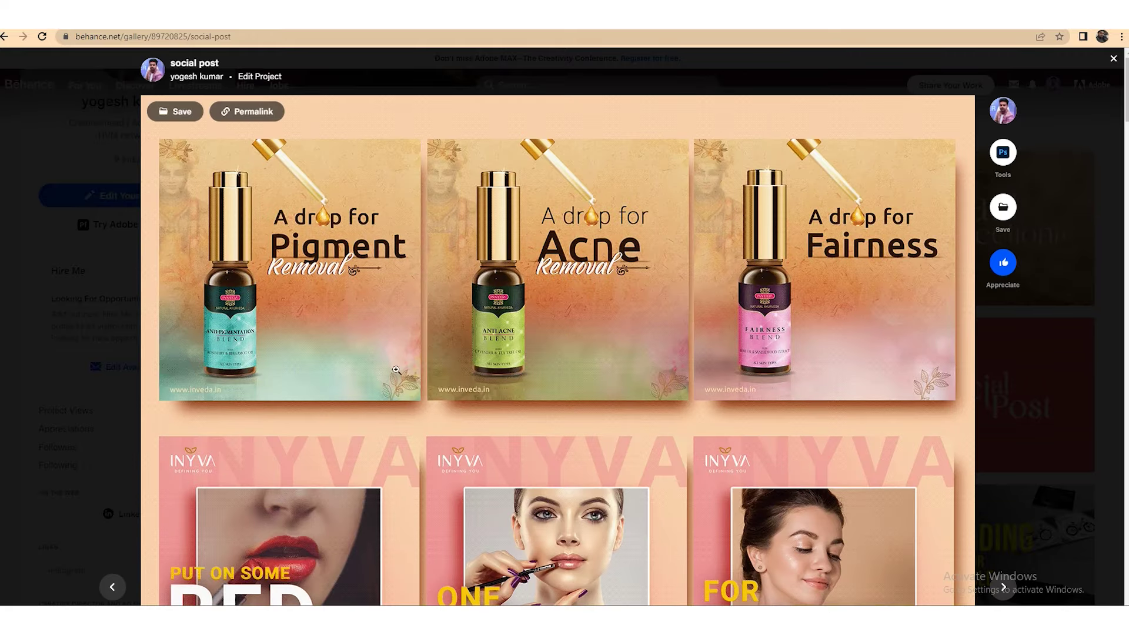
scroll(557, 326, down, 12)
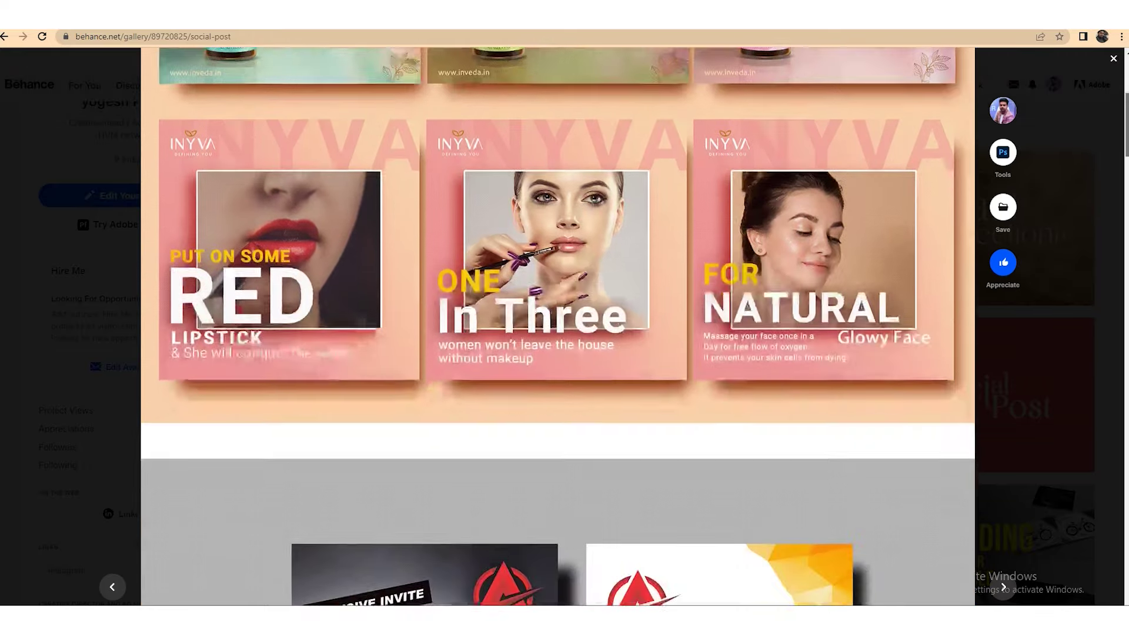
scroll(558, 327, down, 10)
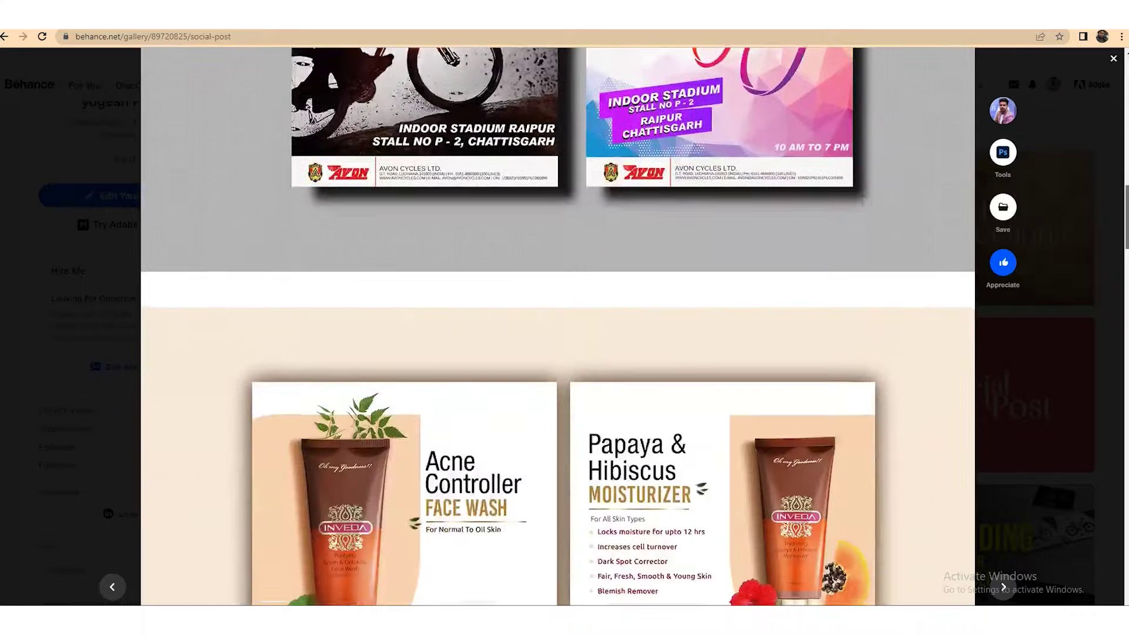
scroll(558, 327, down, 14)
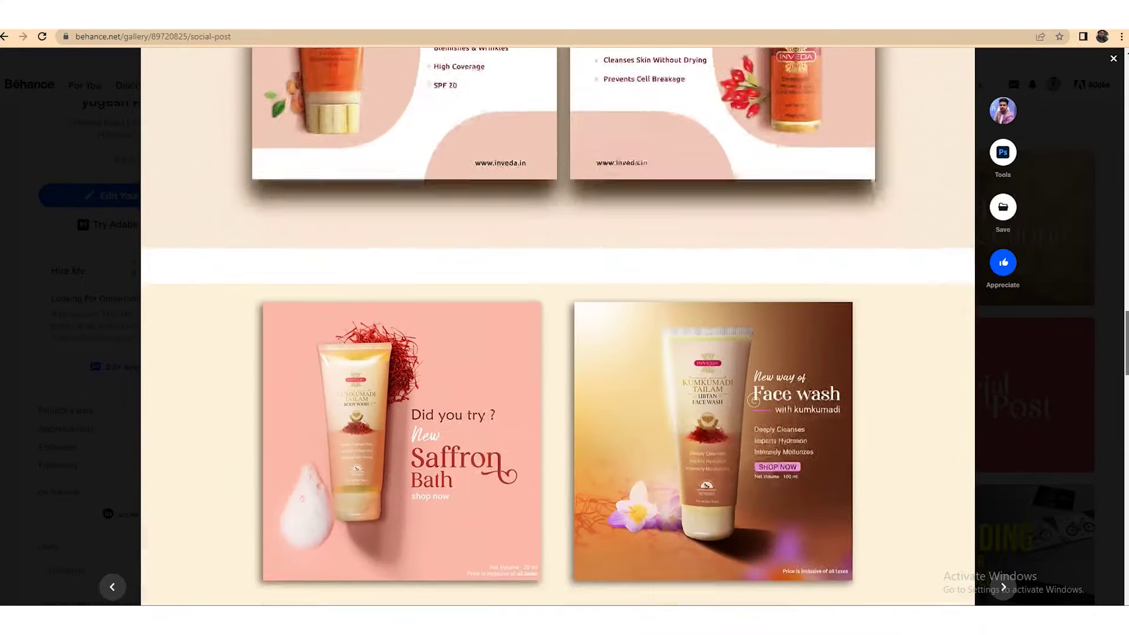
scroll(557, 327, down, 3)
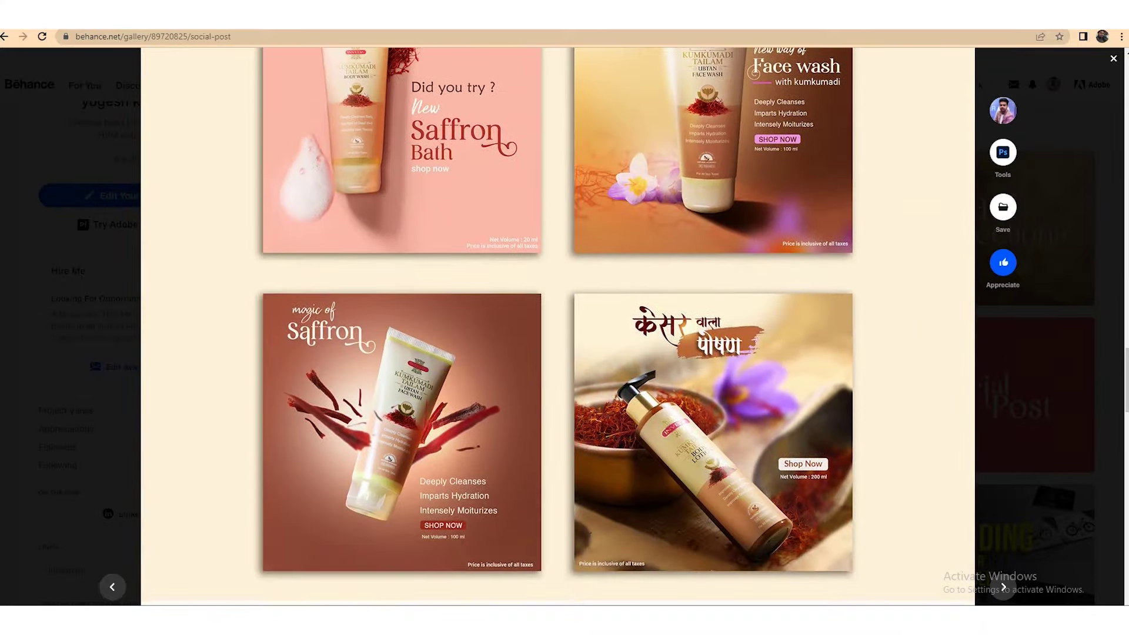
click(3, 37)
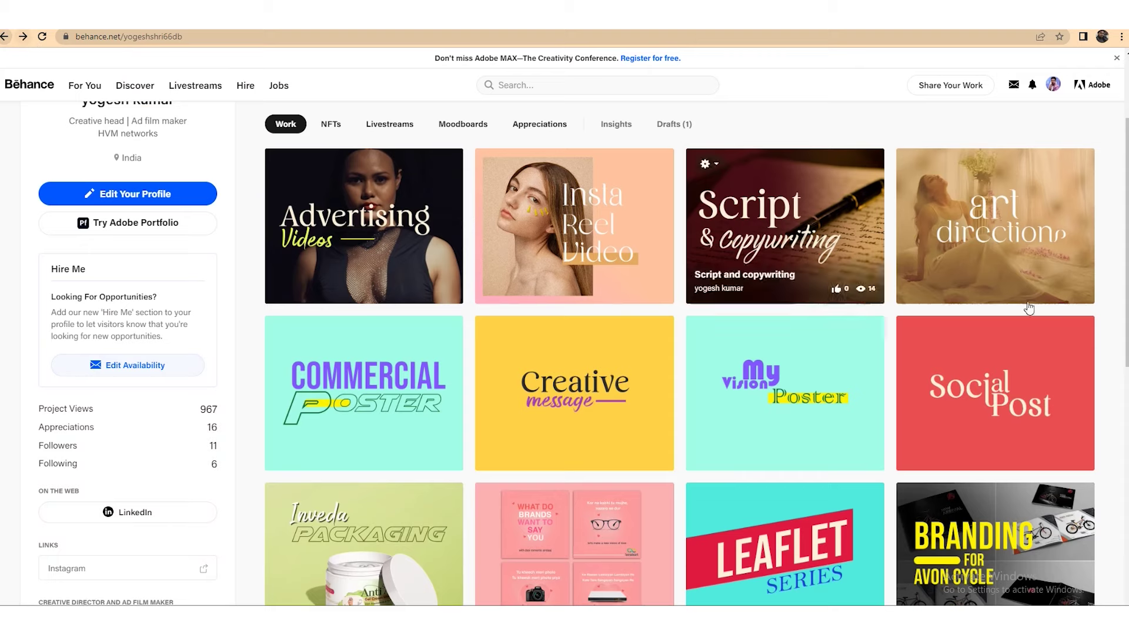
Step: Open the "advertising videos" project, play the Inveda de tan commercial, and return to the profile
click(336, 220)
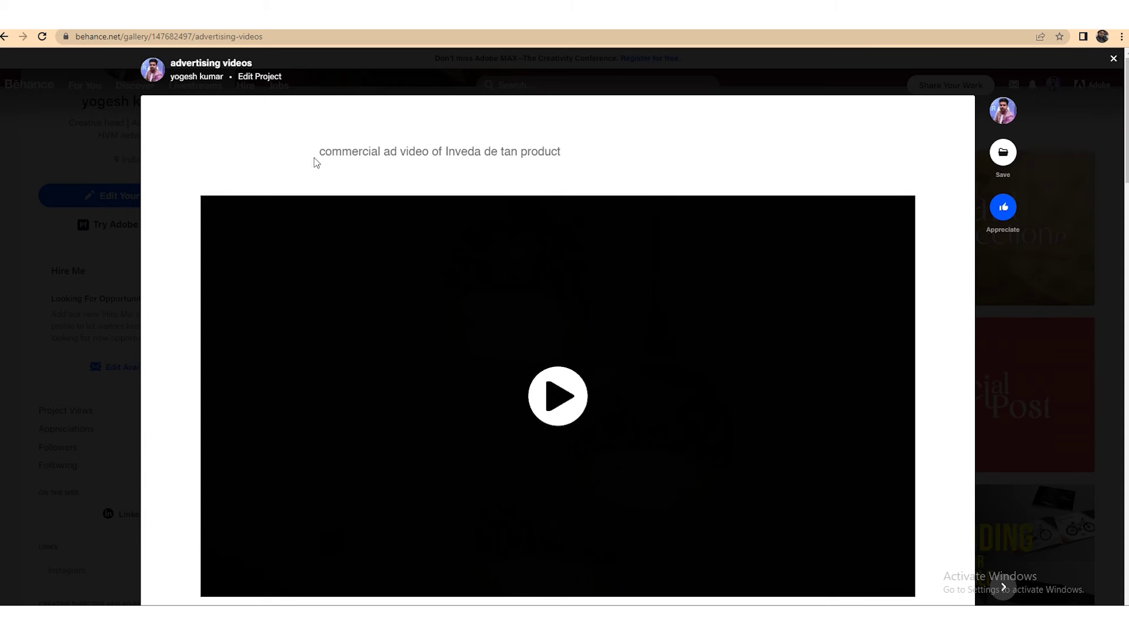
scroll(558, 329, down, 1)
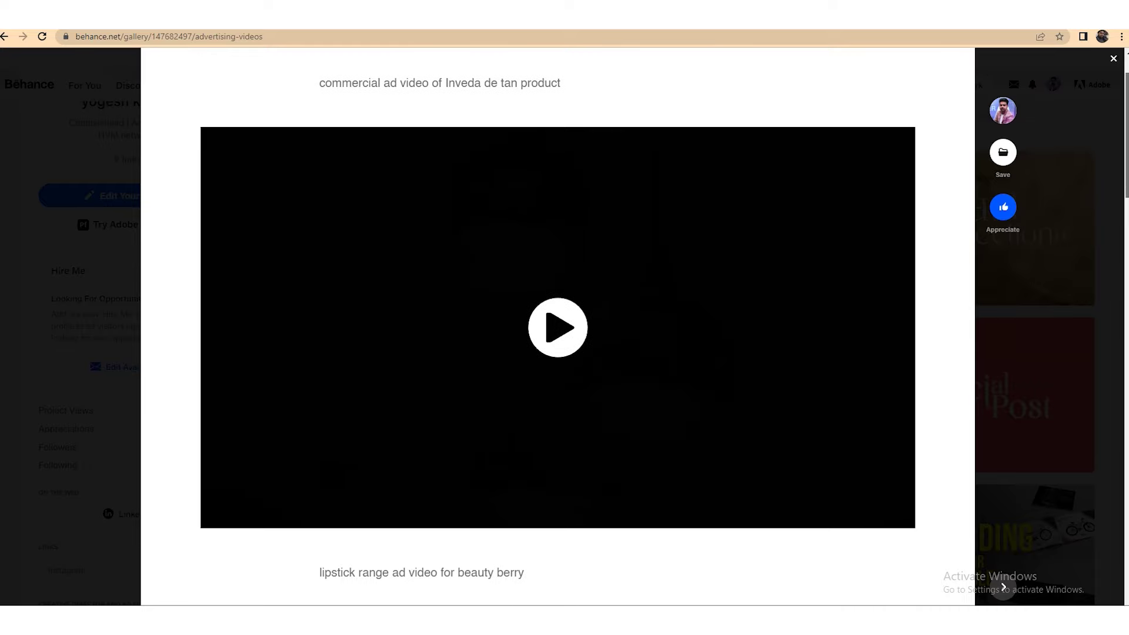
click(550, 335)
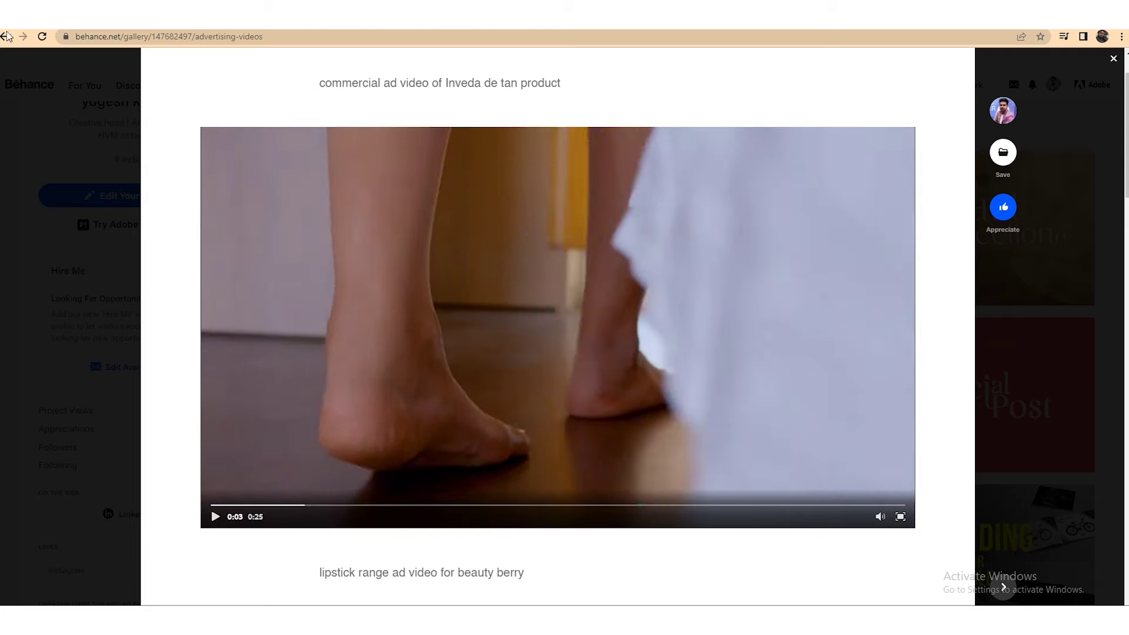
click(6, 37)
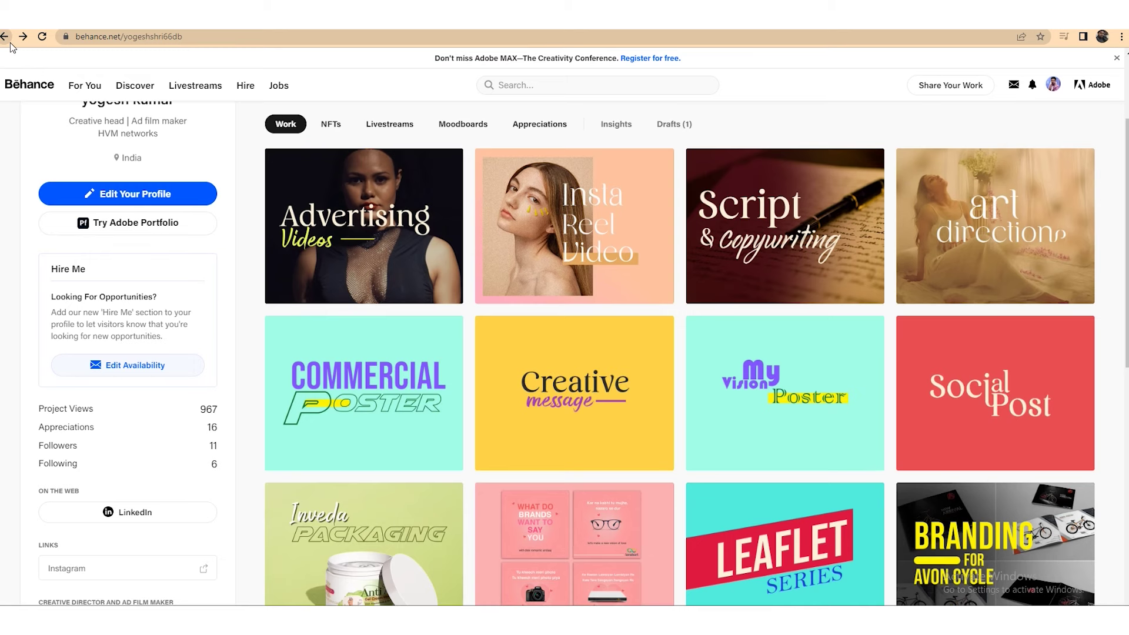
Step: Browse the older project covers further down the profile's Work grid
drag(1126, 140, 1126, 230)
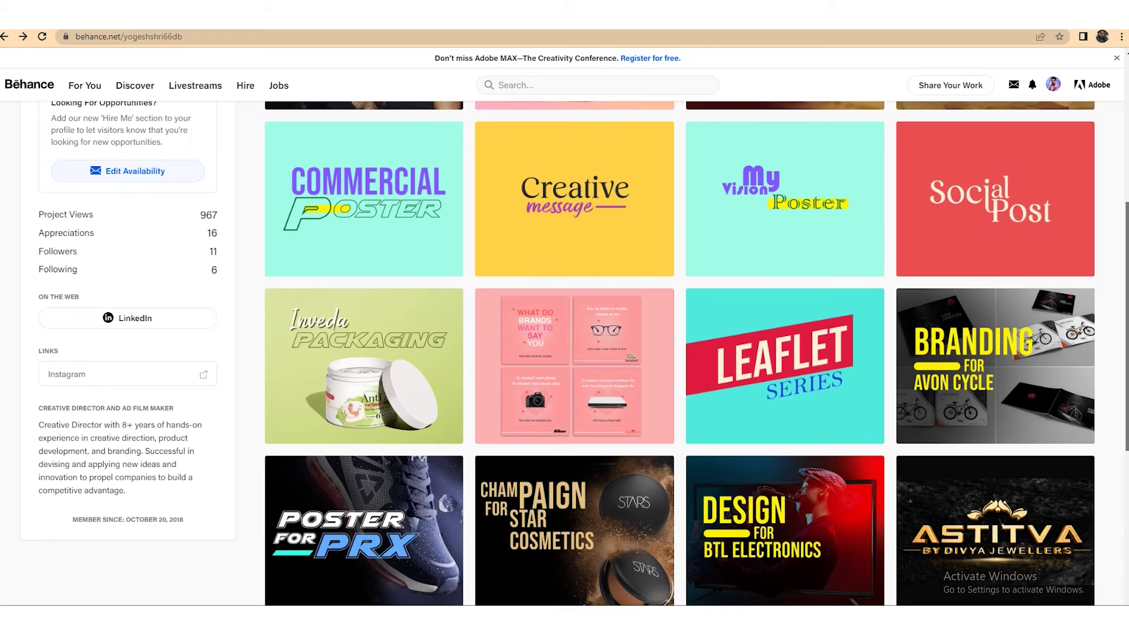
scroll(1052, 550, down, 3)
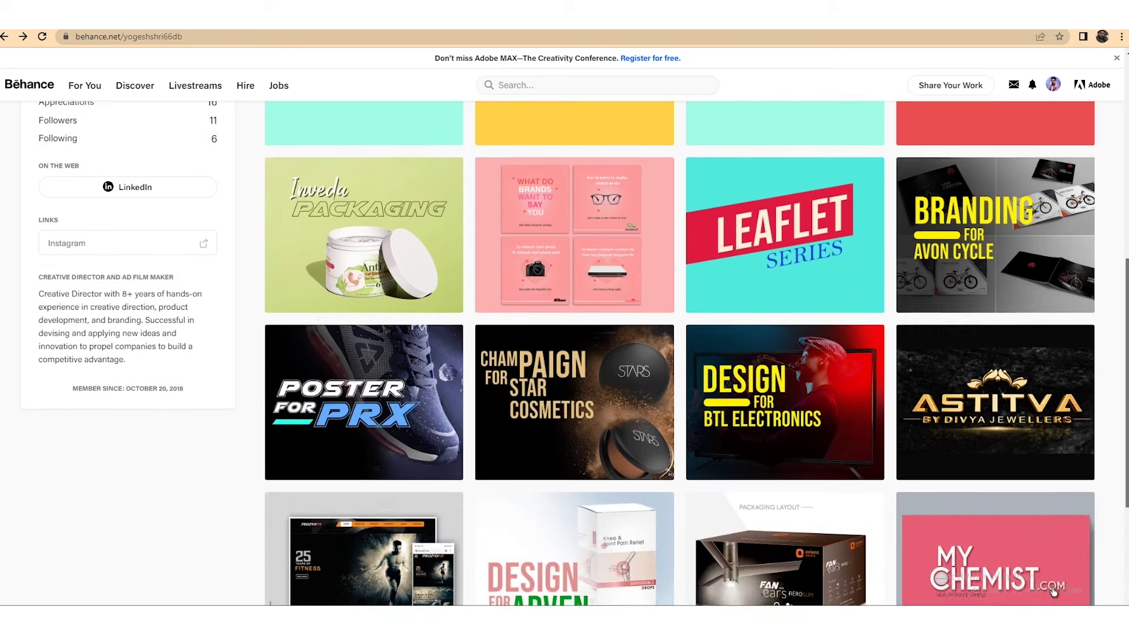
scroll(1052, 550, up, 4)
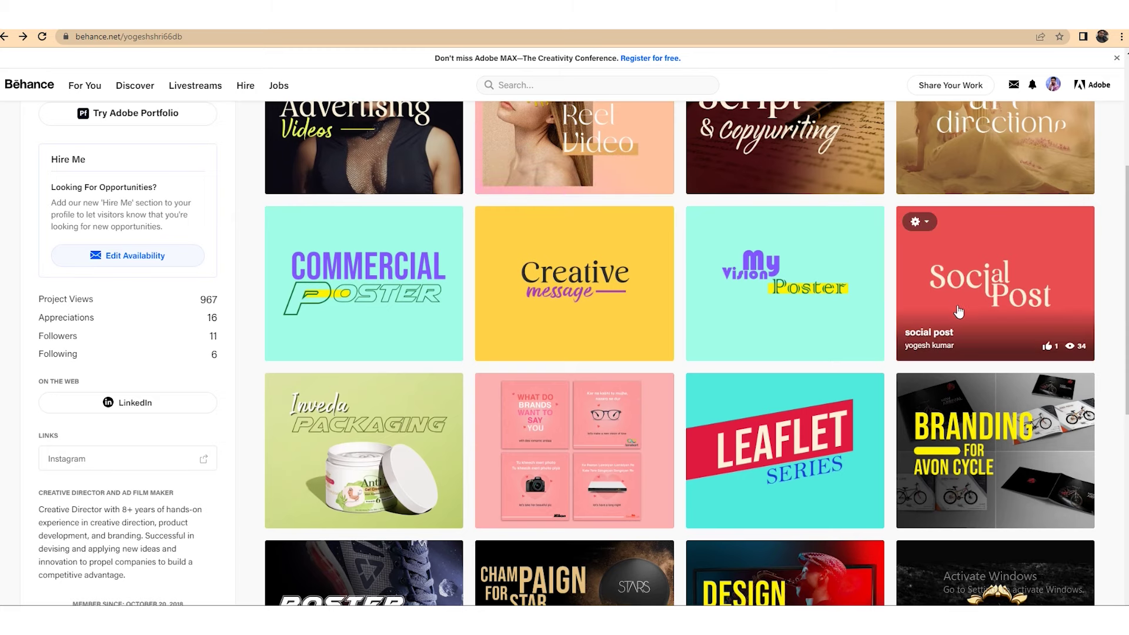
Step: Open the "branding for Avon cycle" project, view its brochure and poster designs, and return to the profile's project grid
click(978, 435)
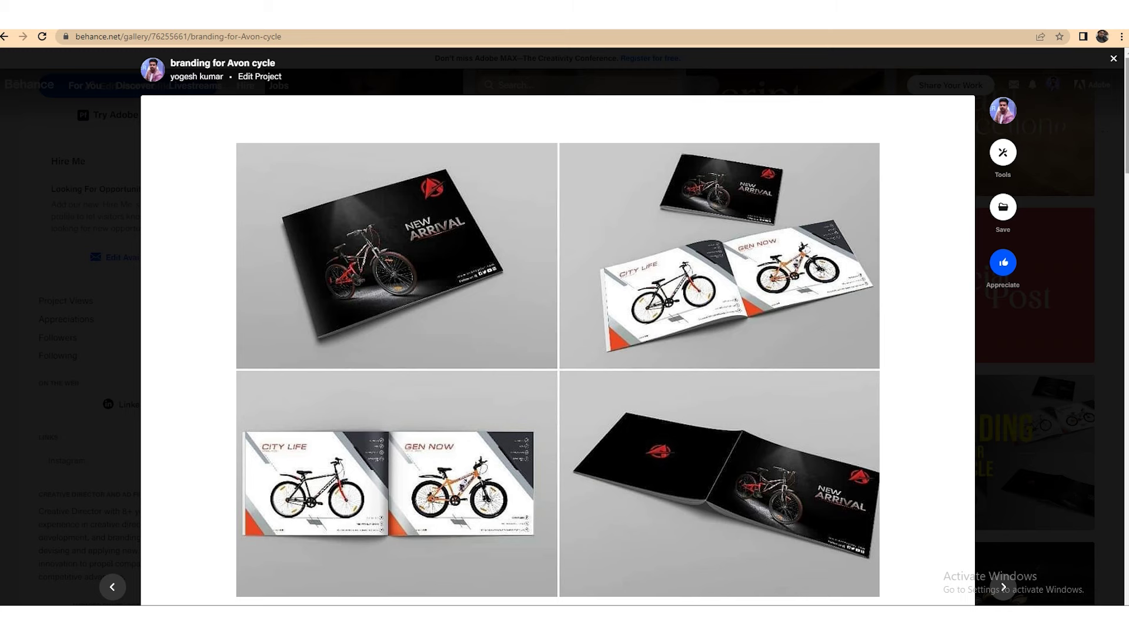
scroll(938, 194, down, 3)
scroll(1127, 311, down, 10)
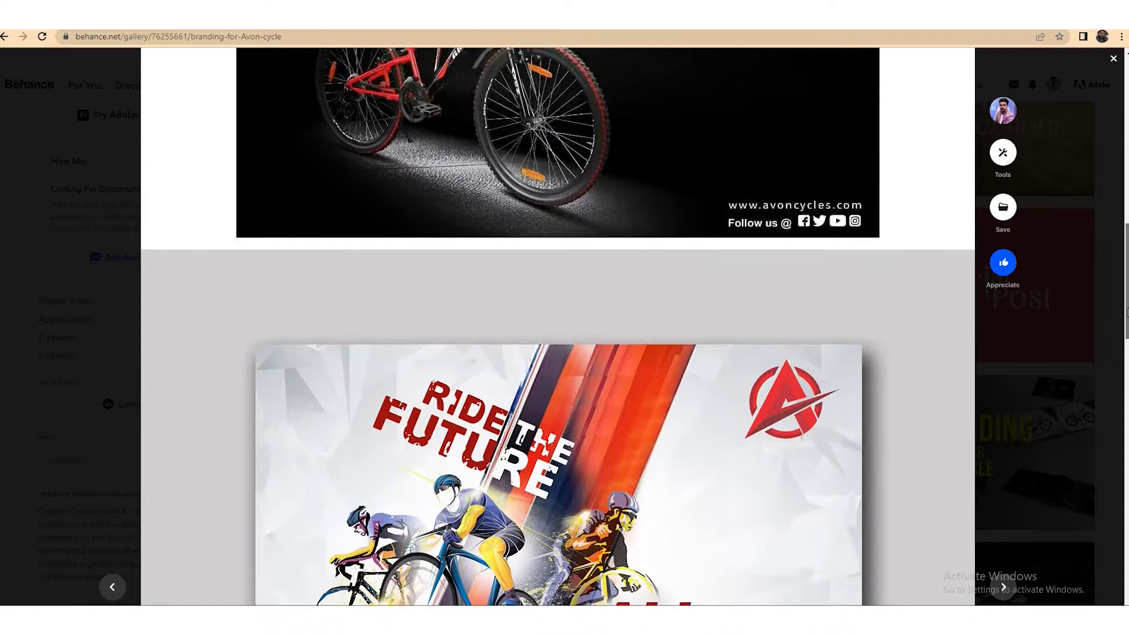
scroll(1128, 312, down, 9)
scroll(1127, 311, up, 8)
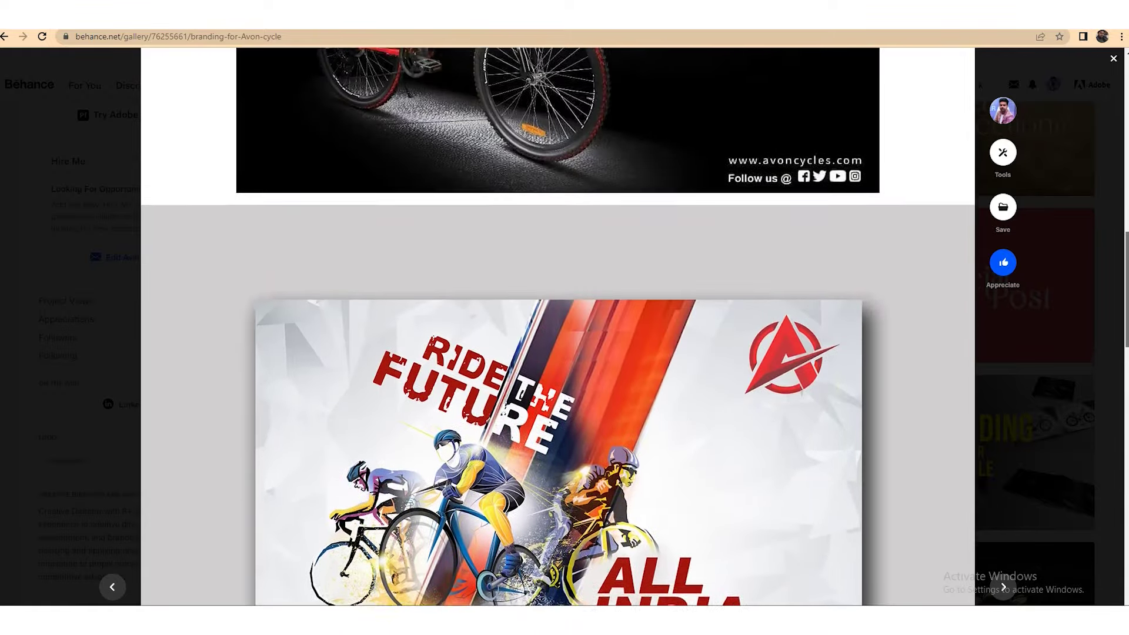
scroll(1127, 312, up, 3)
click(4, 37)
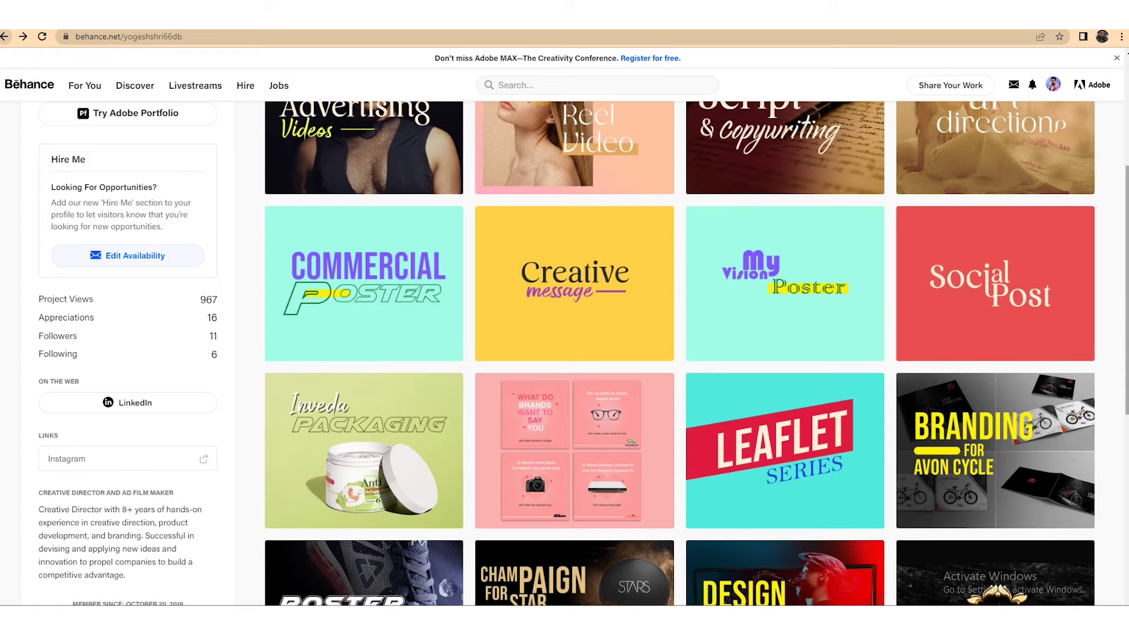
scroll(1127, 269, down, 3)
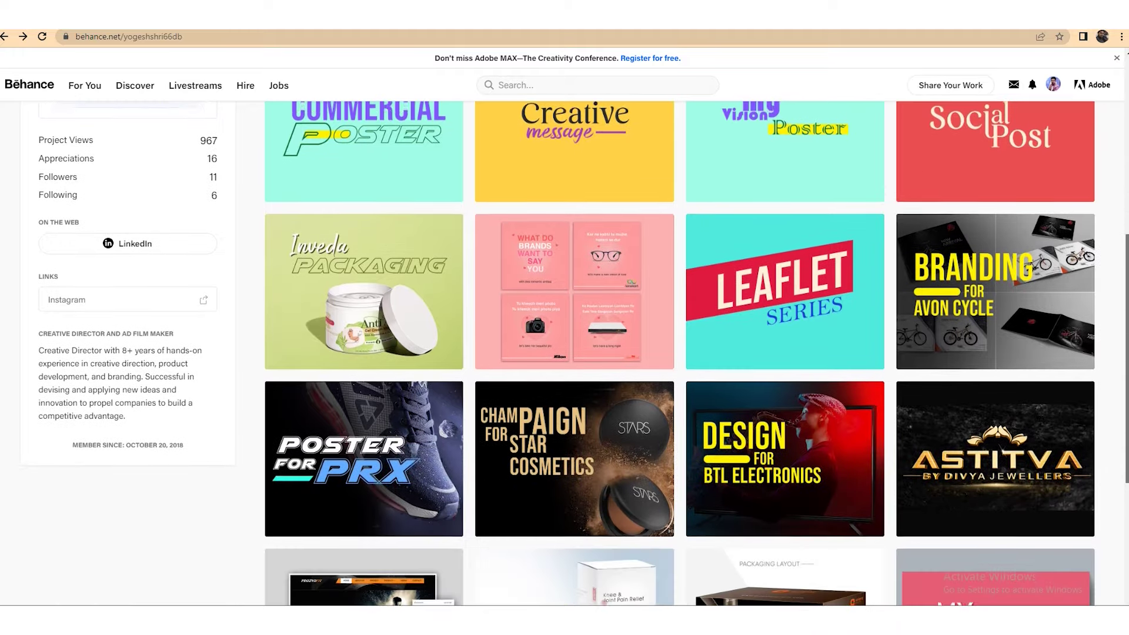
Step: Open the "Art direction" project, view its product photography and skincare designs, and return to the profile
scroll(1127, 269, down, 2)
scroll(1128, 270, up, 9)
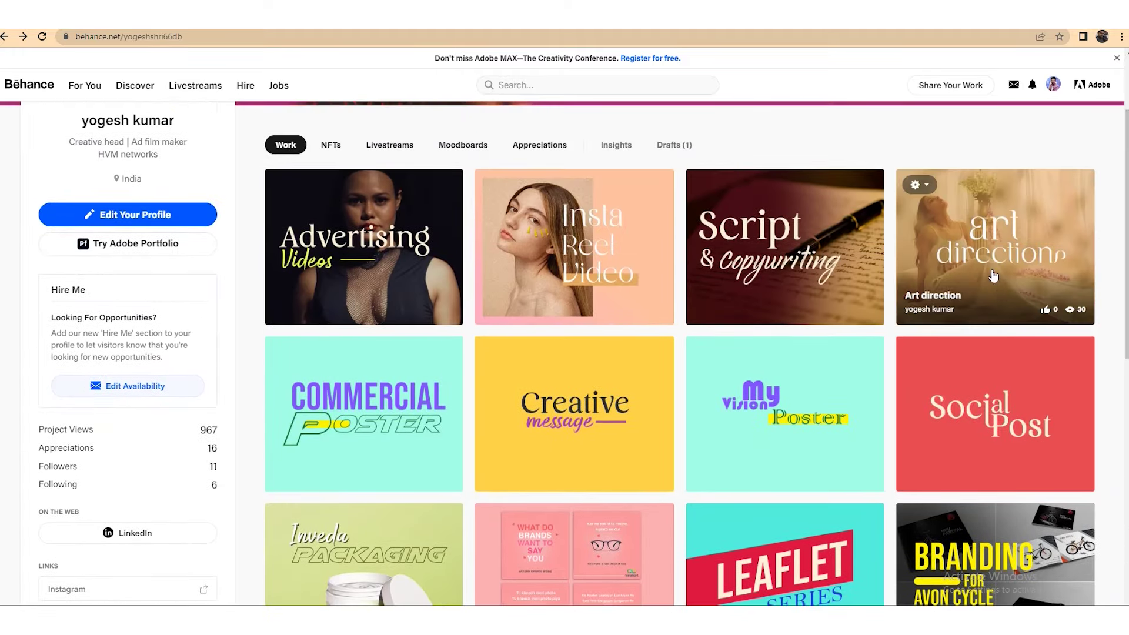
click(1008, 247)
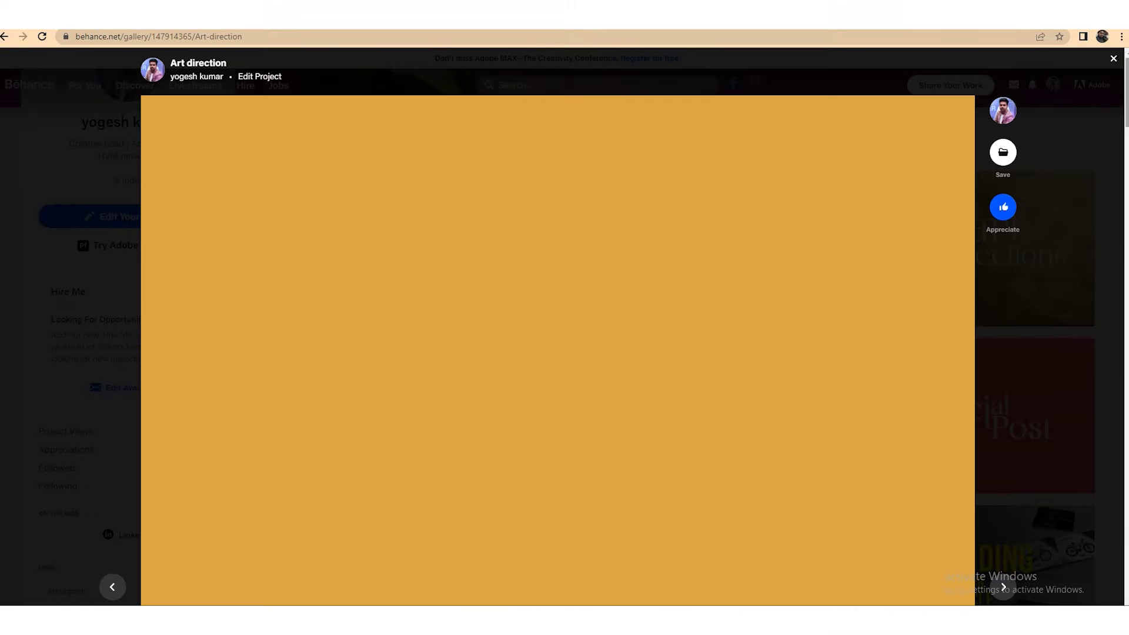
scroll(1126, 130, down, 5)
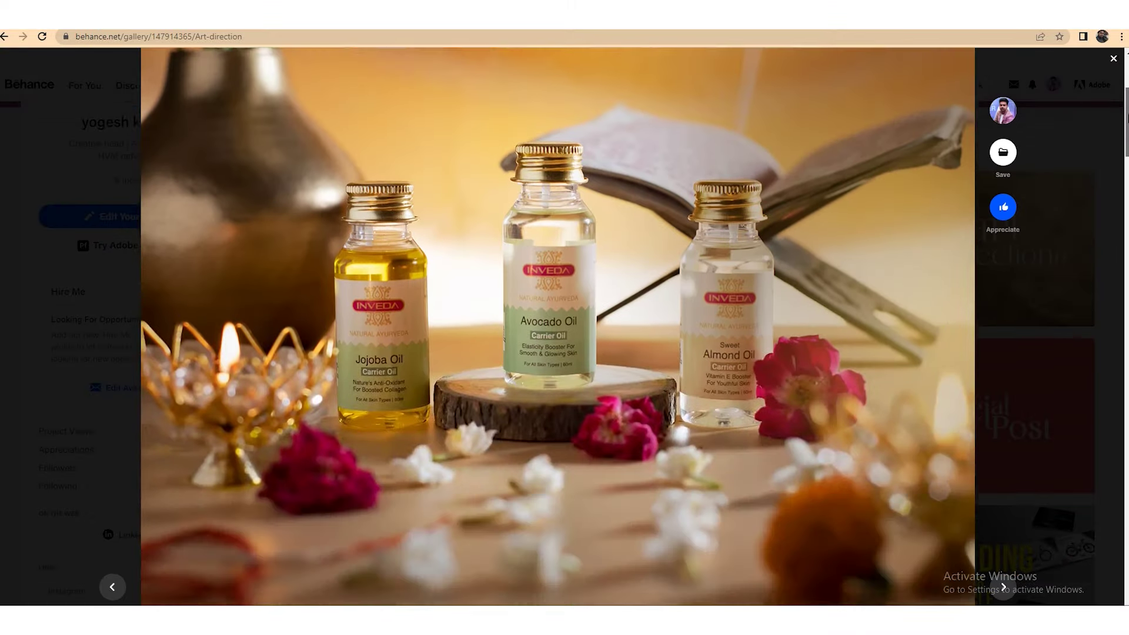
scroll(1120, 176, down, 8)
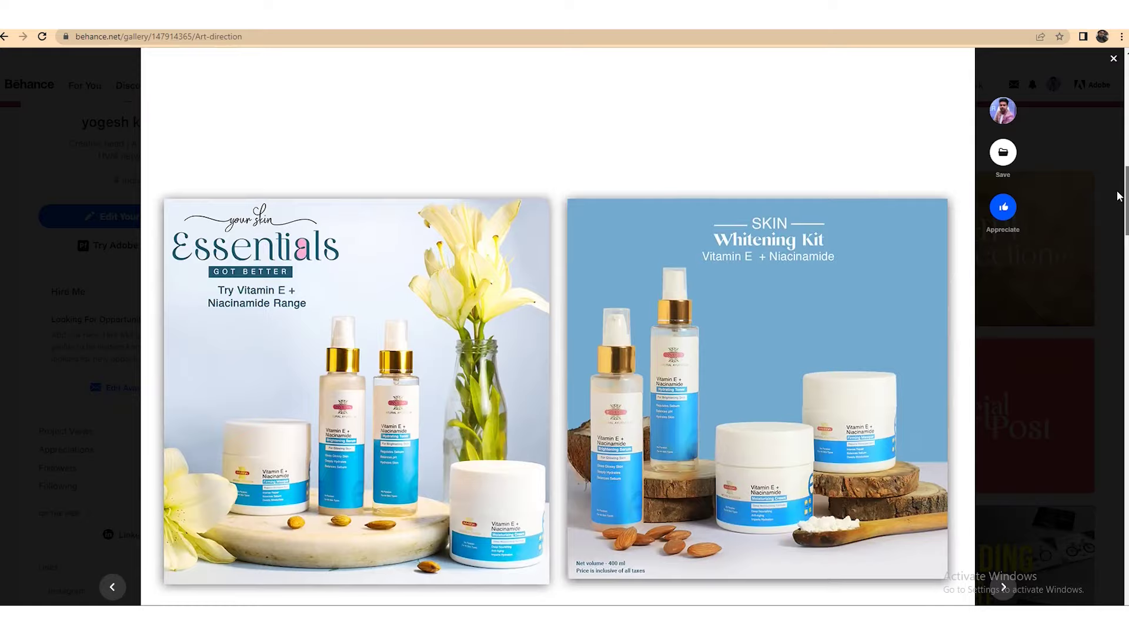
scroll(1121, 176, up, 5)
click(5, 37)
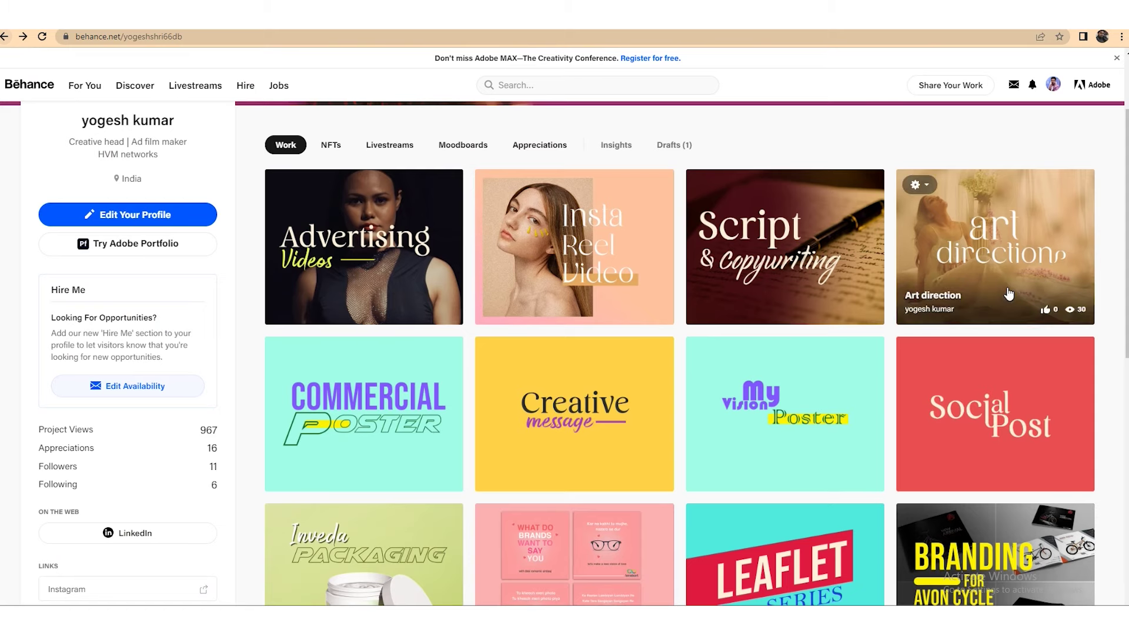
Step: Check the profile's banner image options, review the profile editor from Basic Information to Links, and return to the profile
scroll(1126, 280, up, 2)
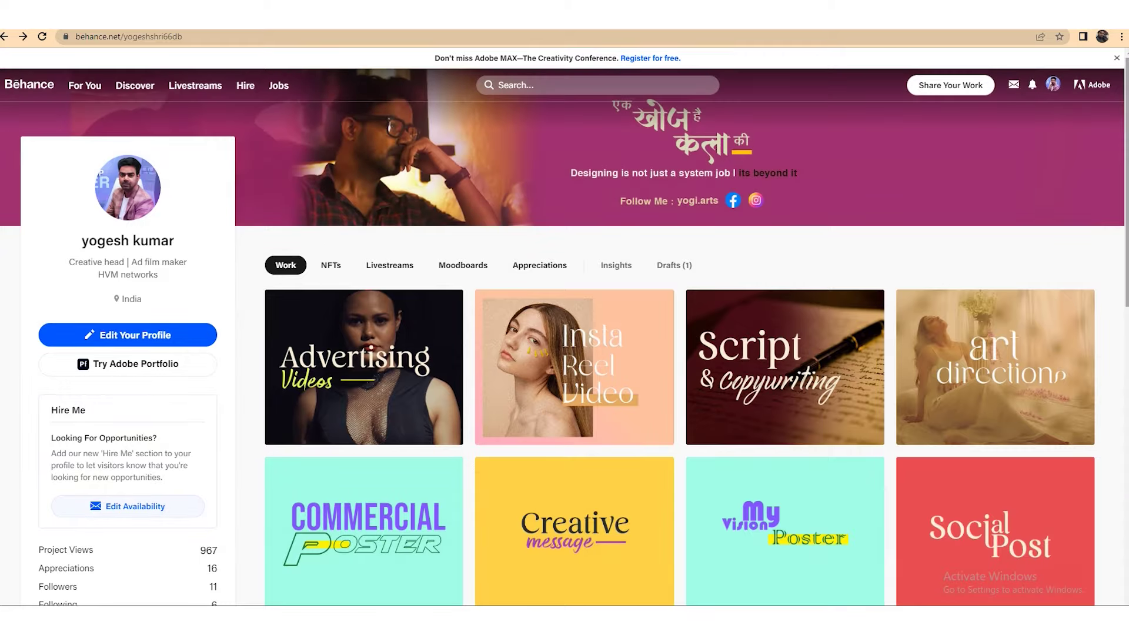
mouse_move(378, 161)
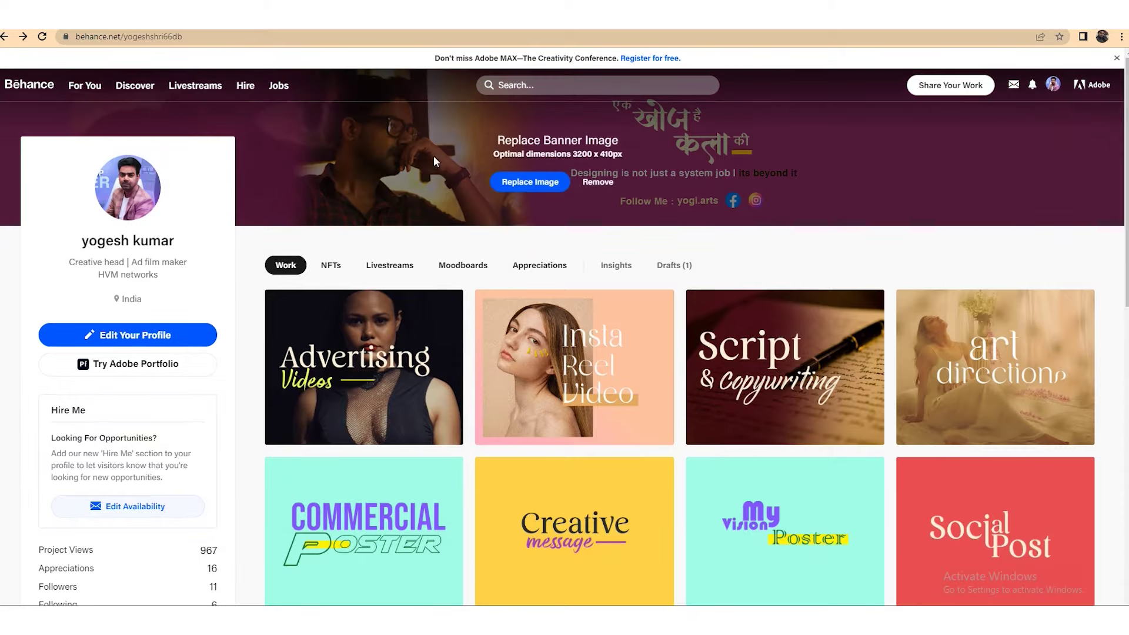
click(100, 339)
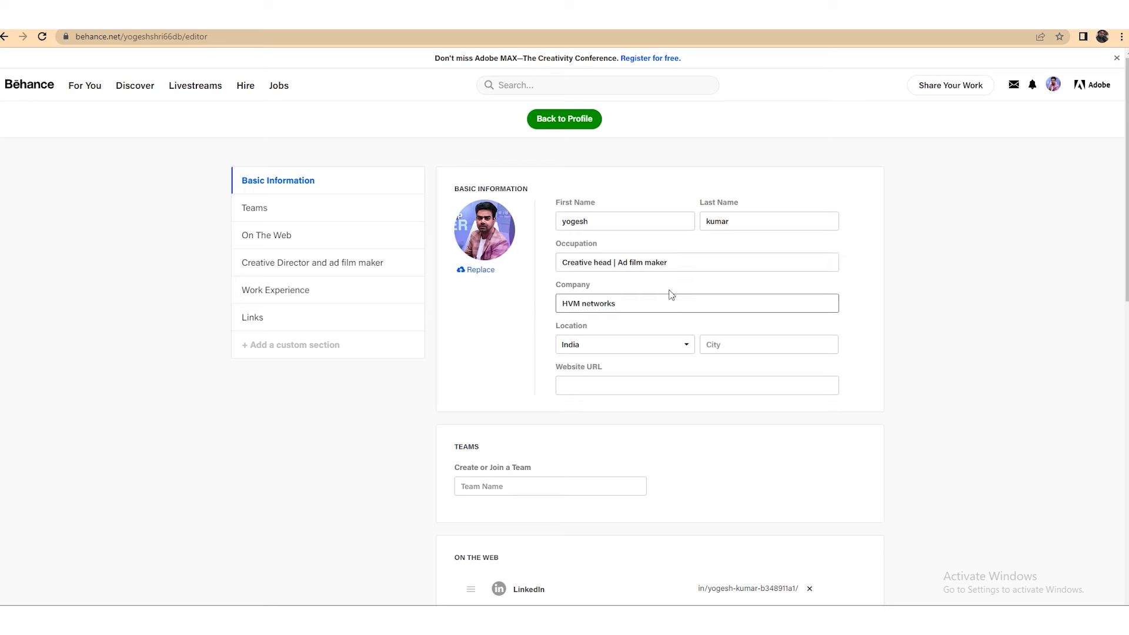
scroll(1003, 222, down, 3)
scroll(516, 419, down, 1)
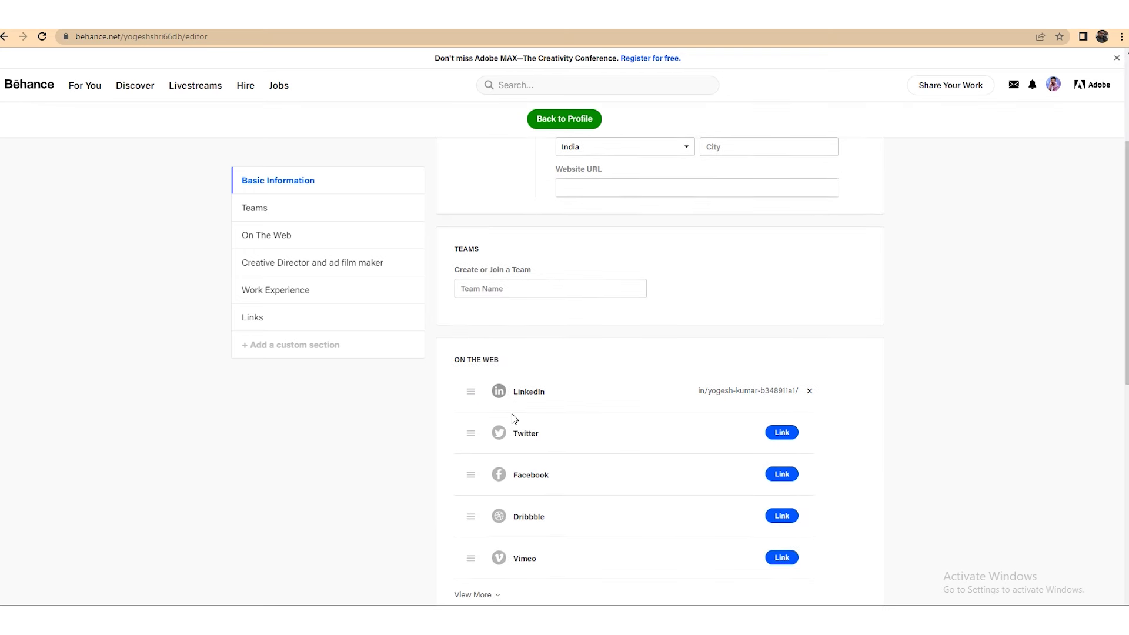
drag(1127, 247, 1127, 423)
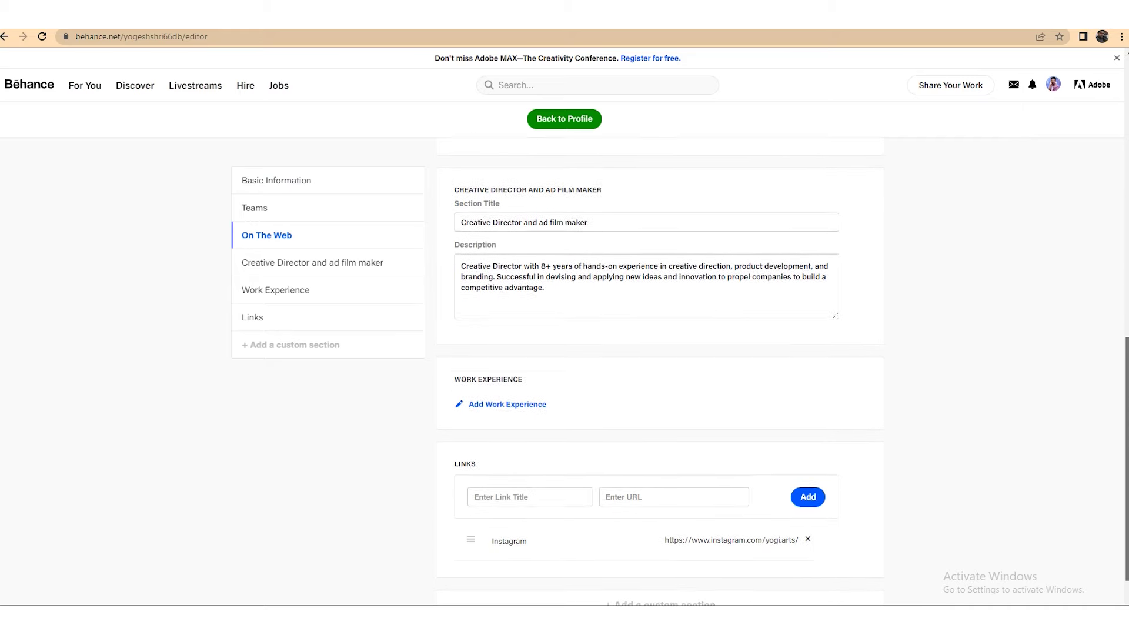
drag(1126, 419, 1128, 316)
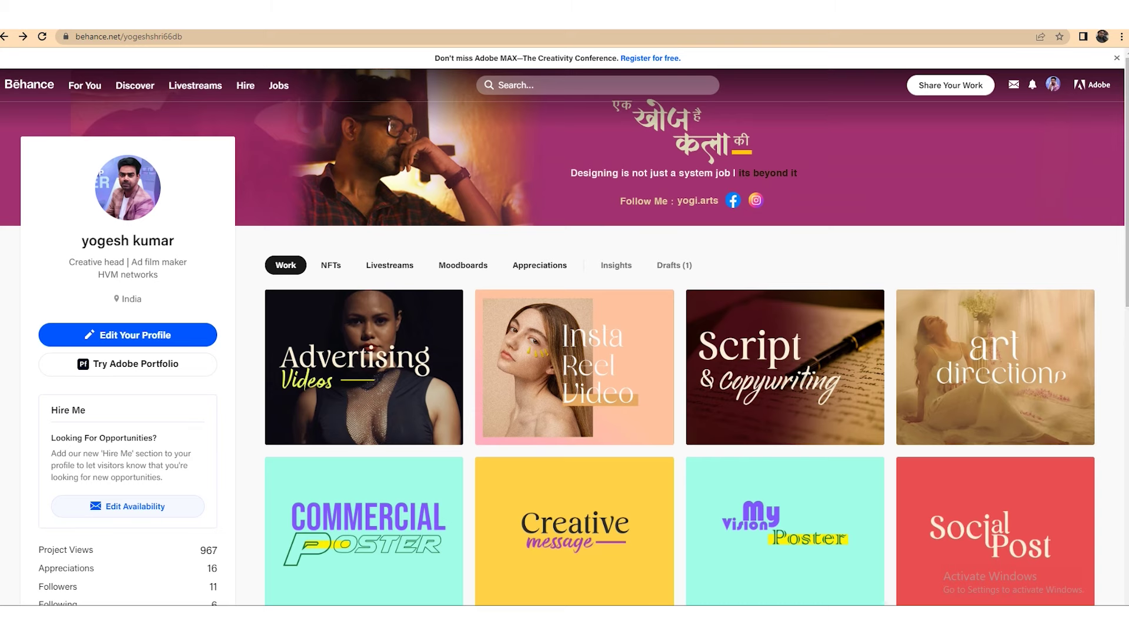
Step: Open the portfolio folder inside youtube on New Volume (E:) in a maximized File Explorer window
key(super+e)
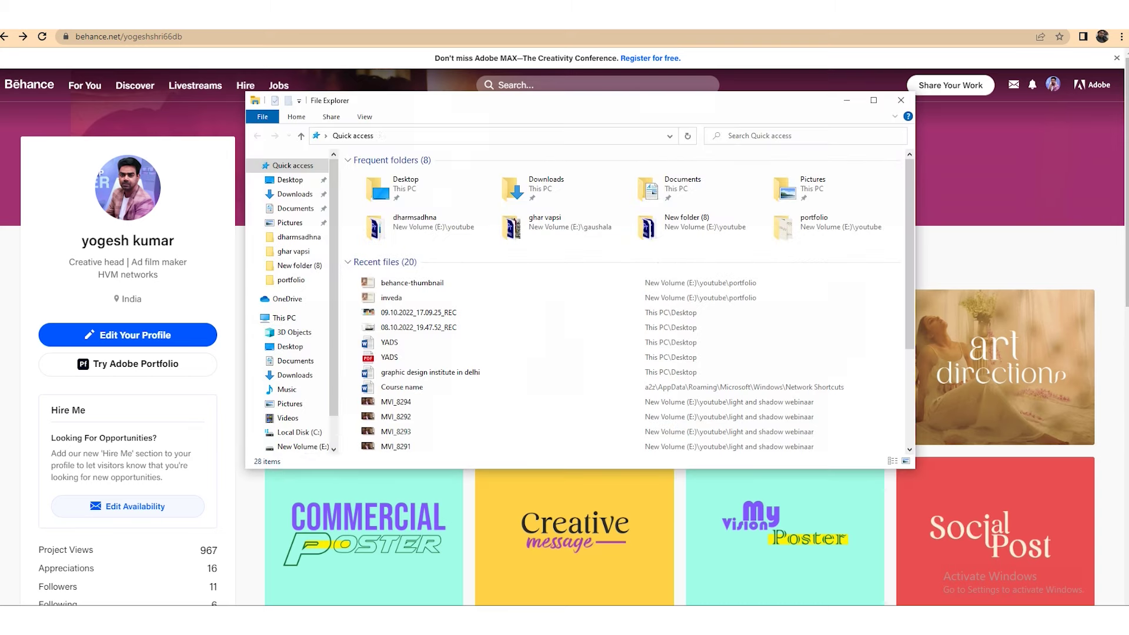
scroll(331, 398, down, 2)
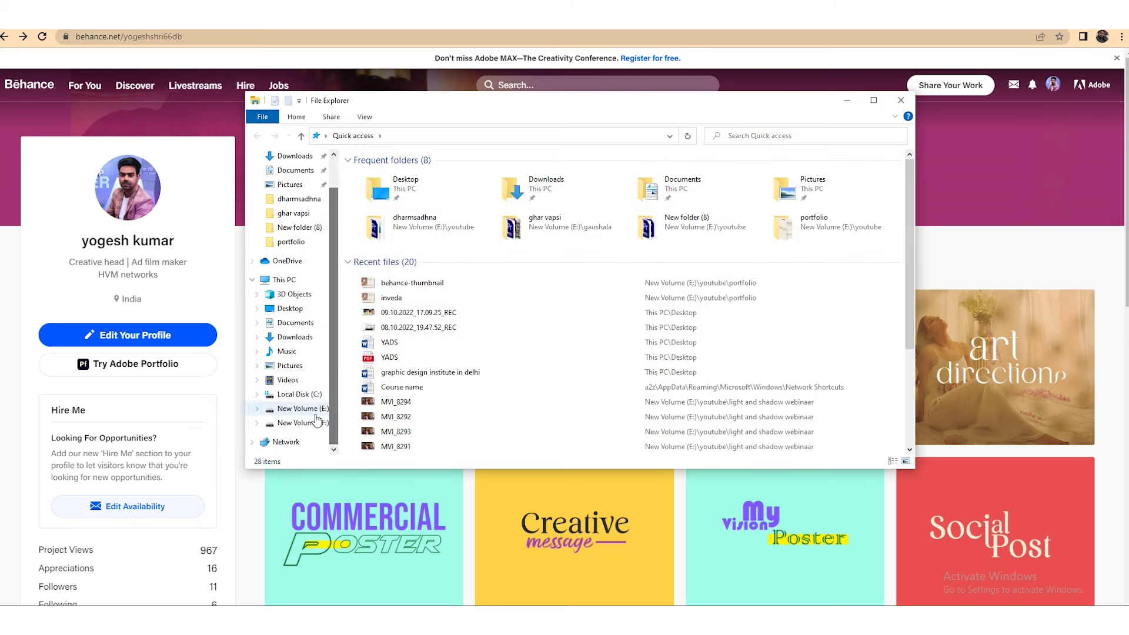
click(297, 408)
double_click(389, 264)
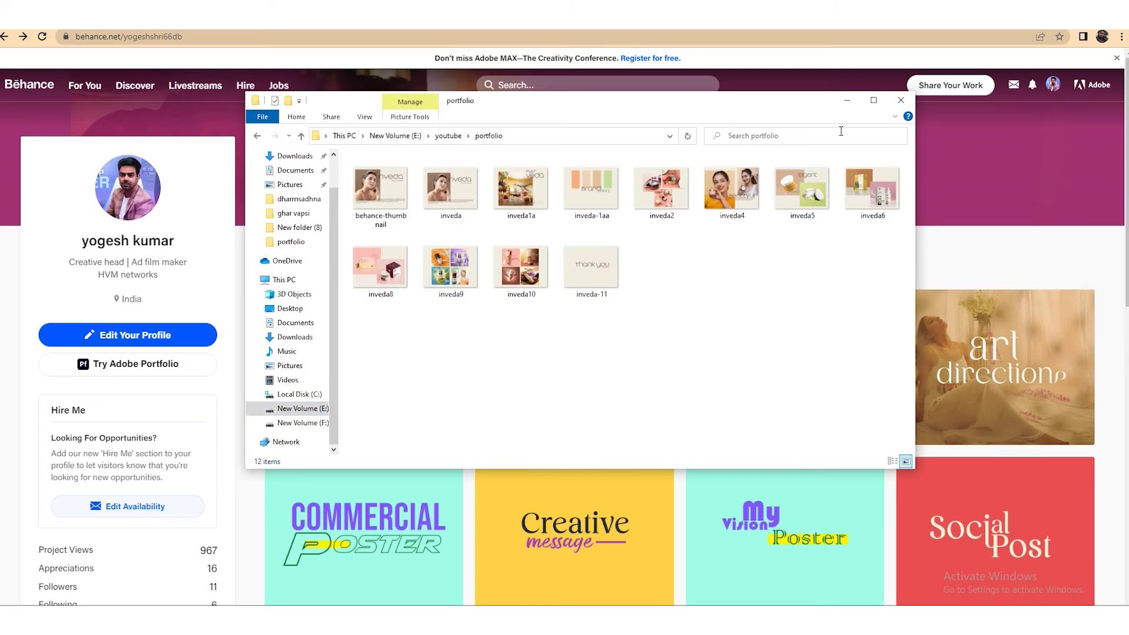
click(874, 100)
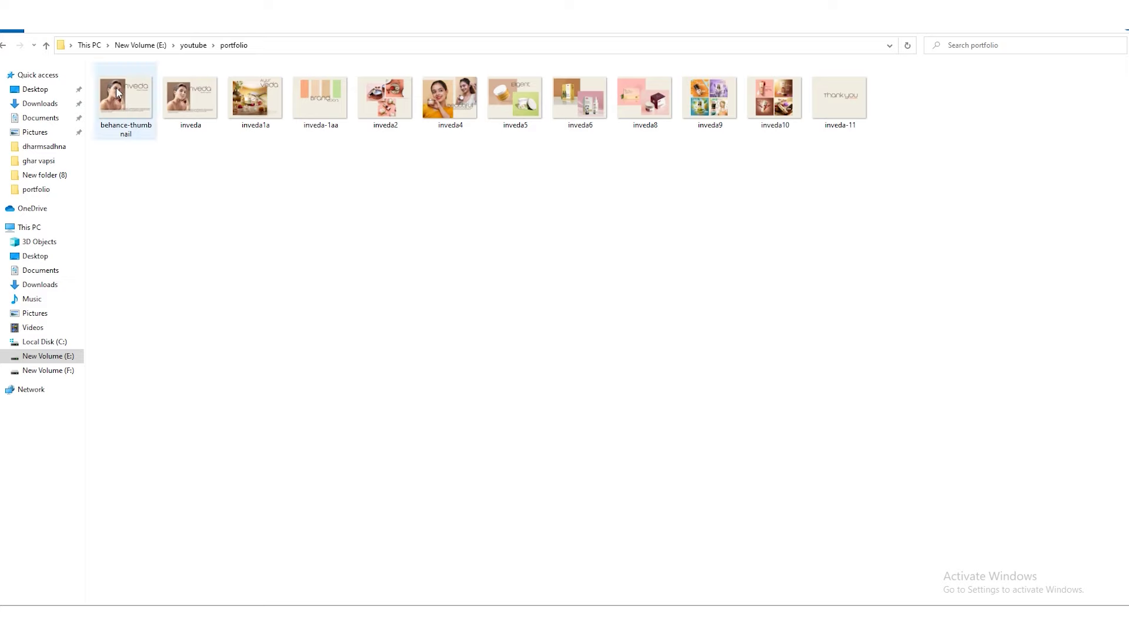
Step: Preview the Inveda portfolio slides from inveda through inveda4, close the preview, and clear the file selection
click(184, 97)
key(space)
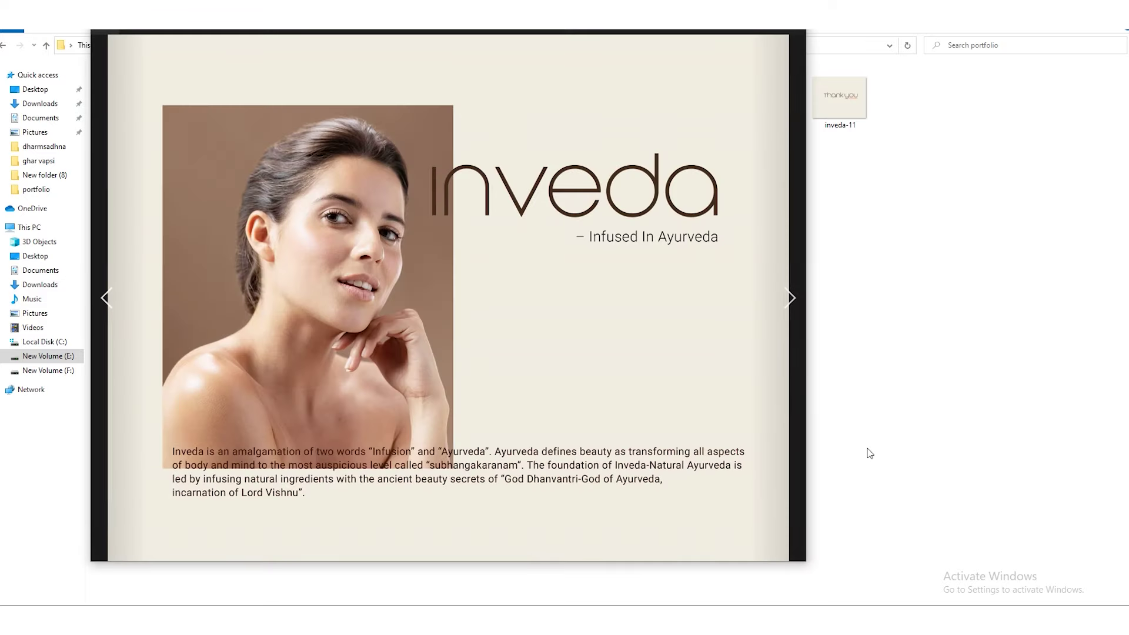
click(792, 298)
click(792, 299)
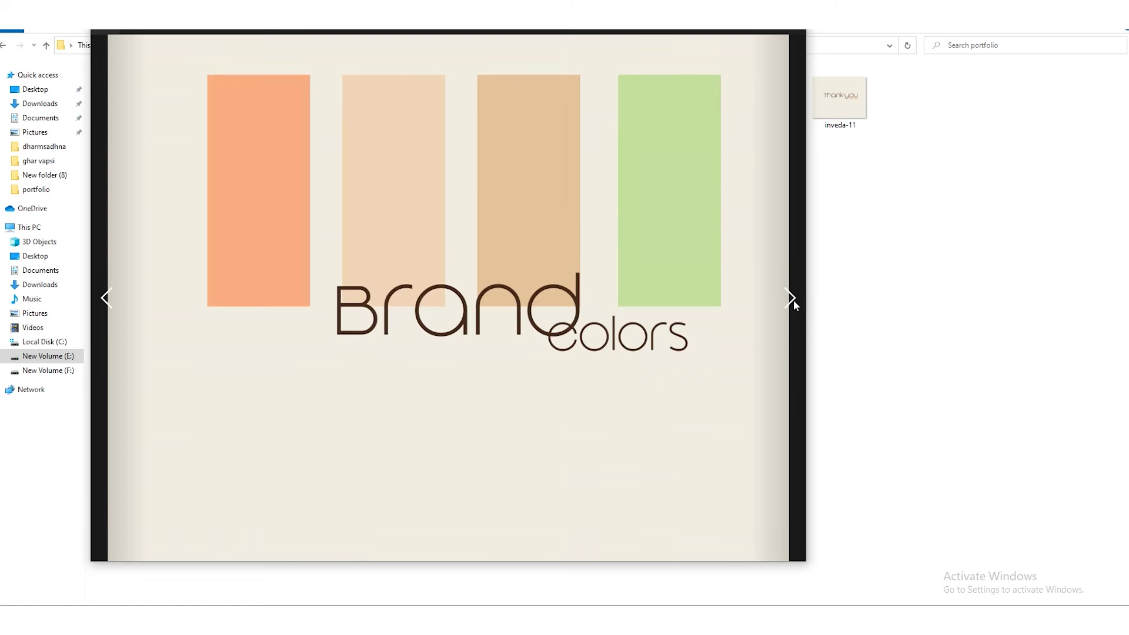
click(791, 298)
click(792, 299)
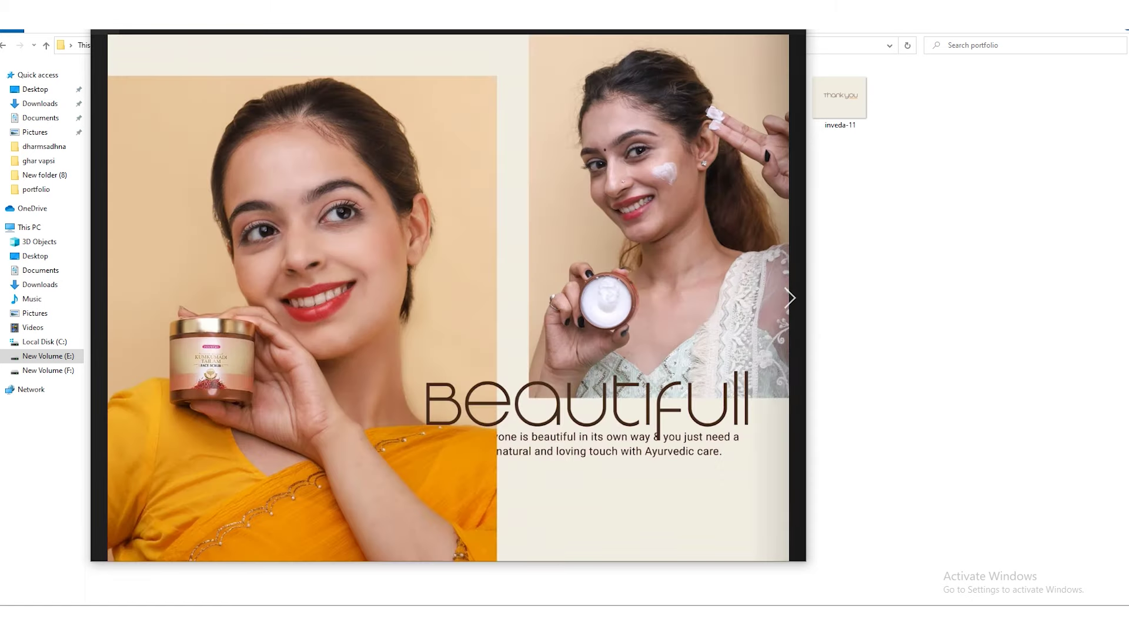
key(Escape)
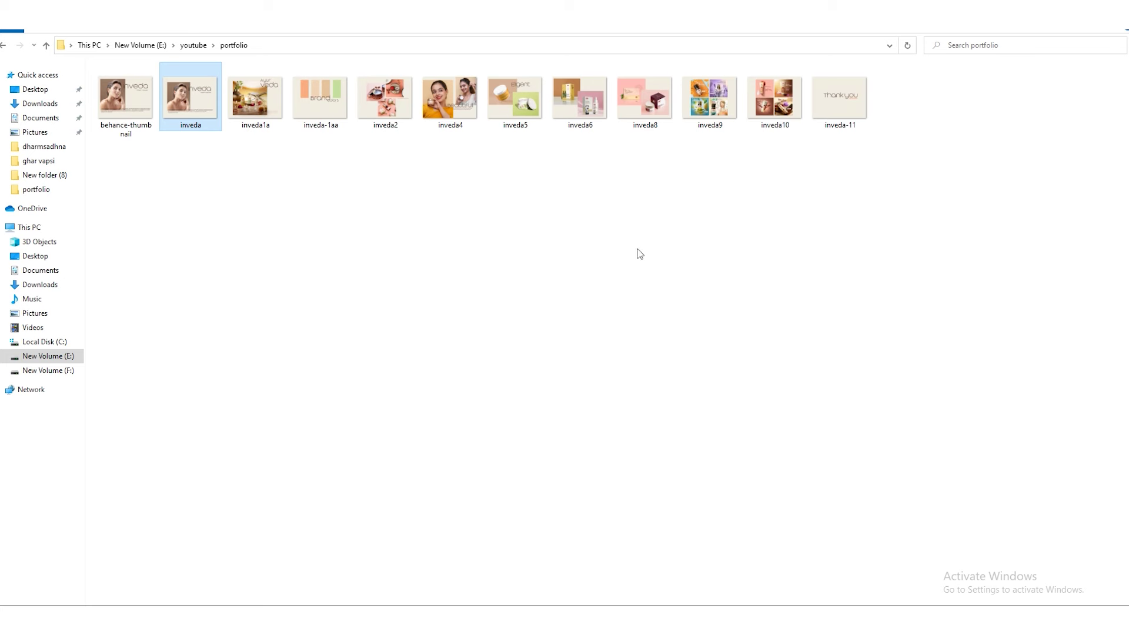
click(809, 144)
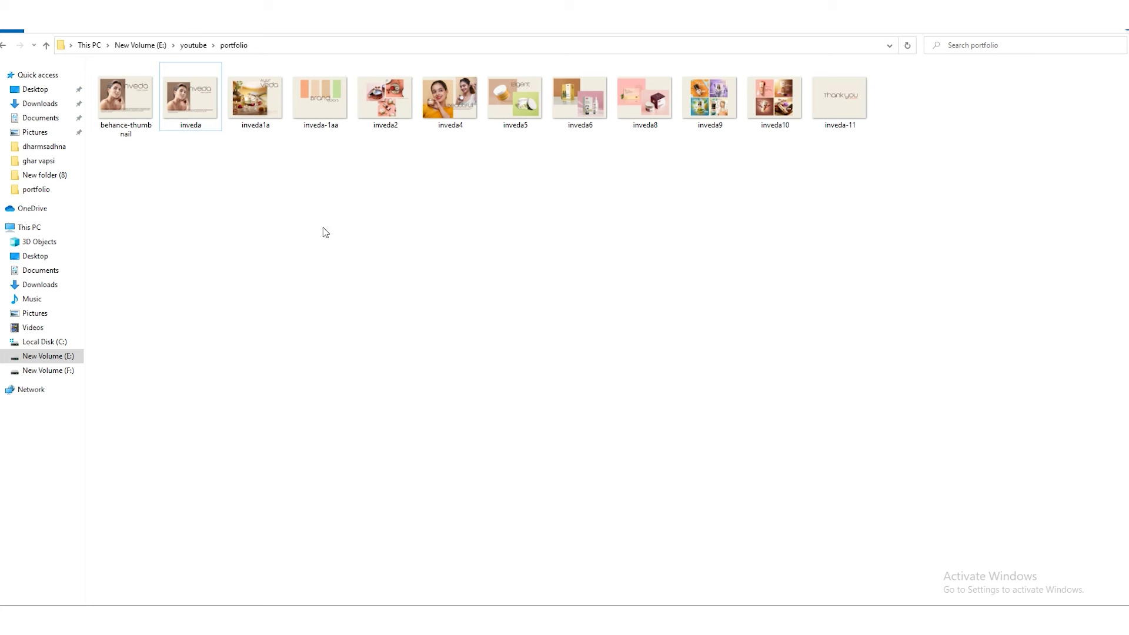
Step: Reopen the inveda slide and examine the Ayurveda, brand colors, product photo and "Beautifull" slides in order
click(176, 97)
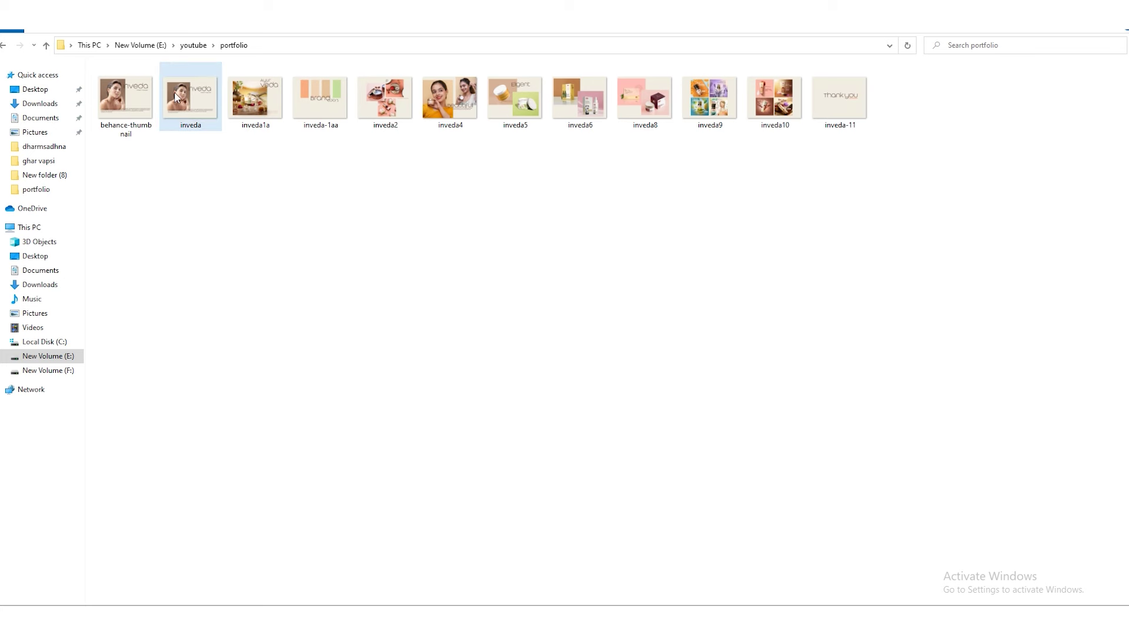
double_click(202, 107)
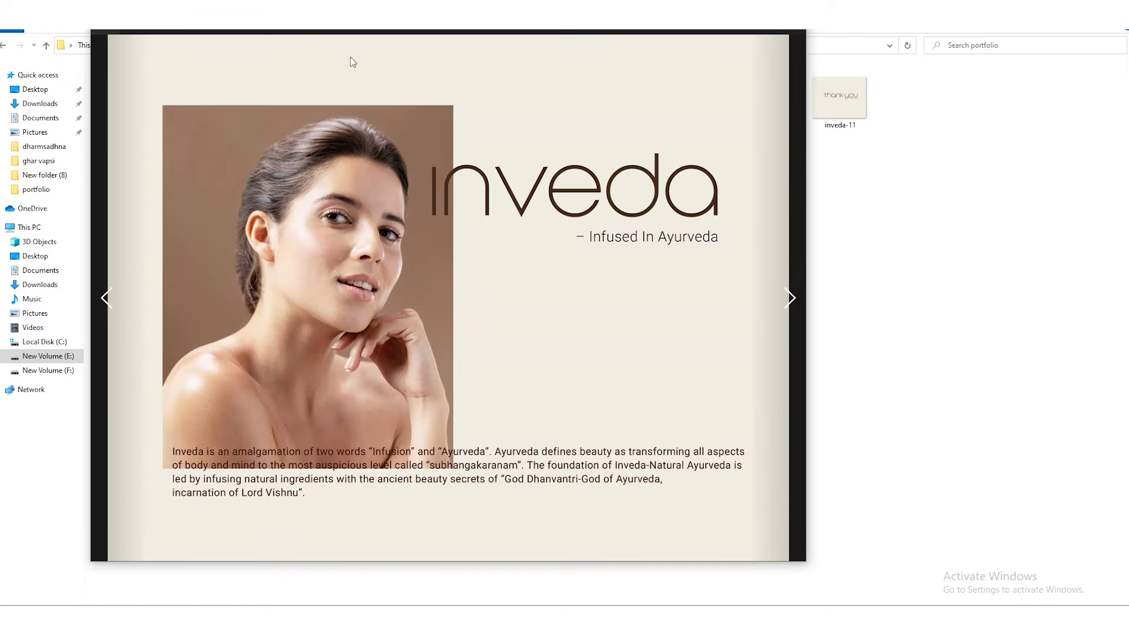
drag(331, 45, 334, 44)
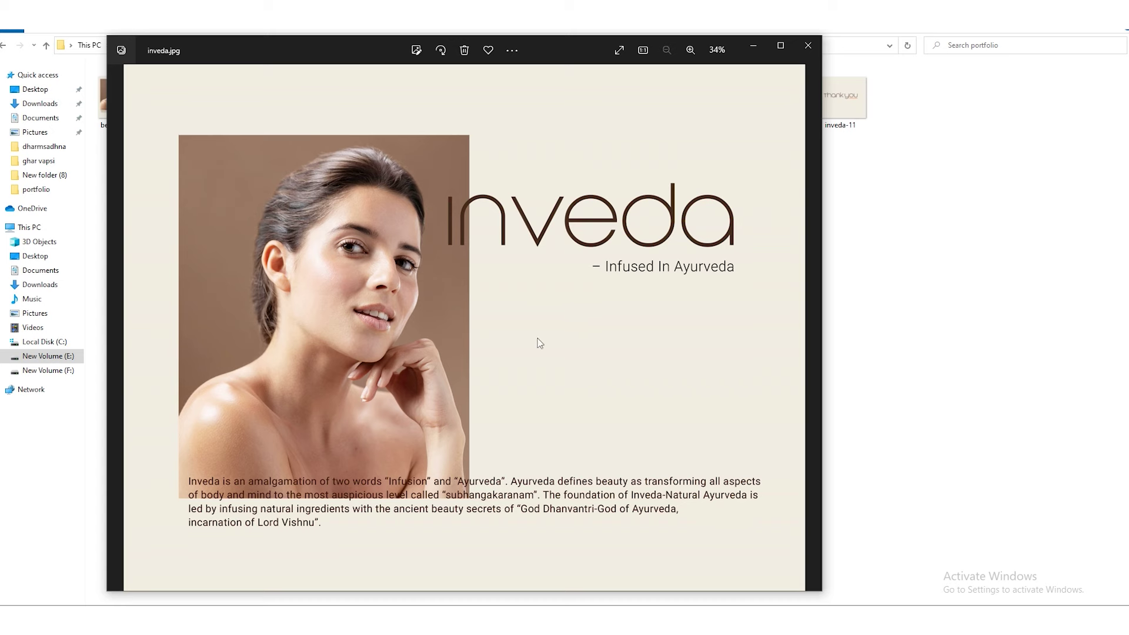
mouse_move(814, 307)
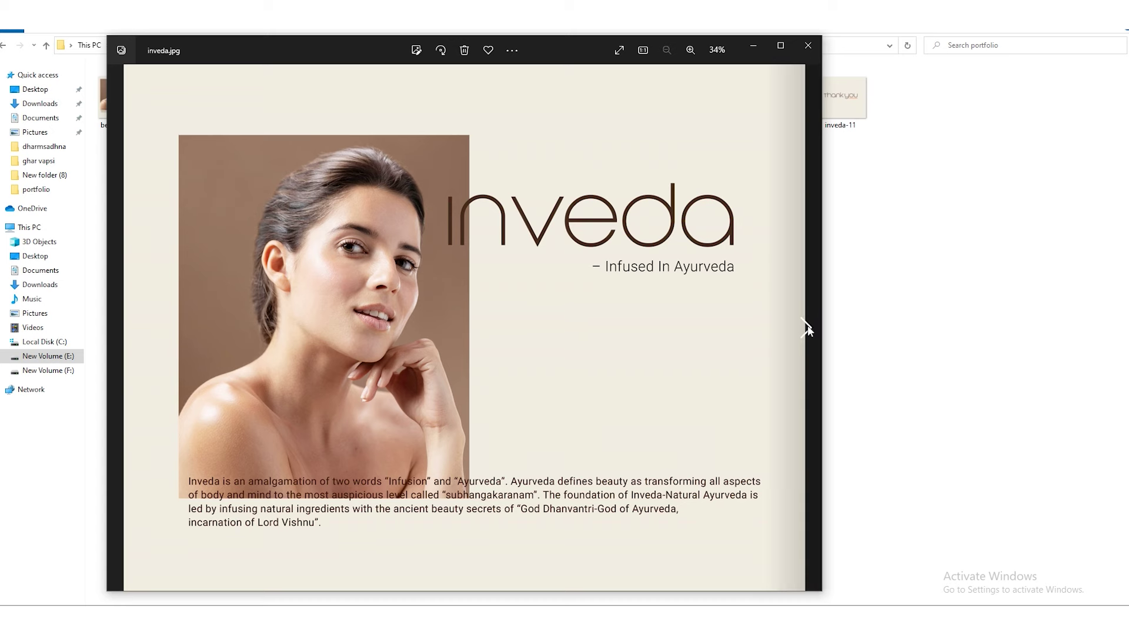
click(806, 327)
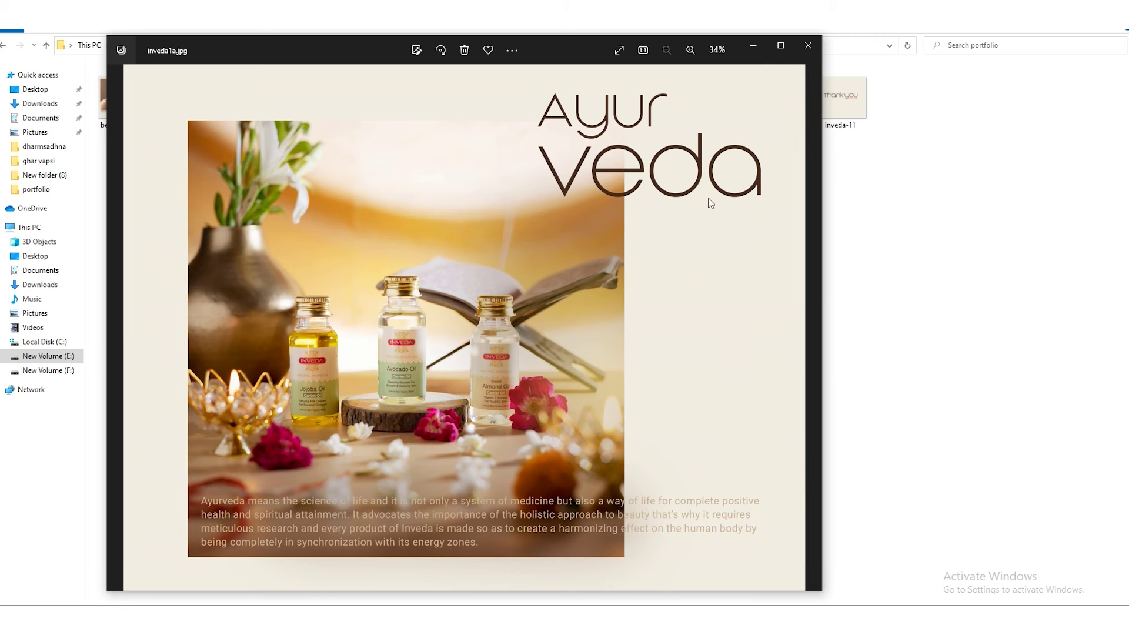
click(806, 327)
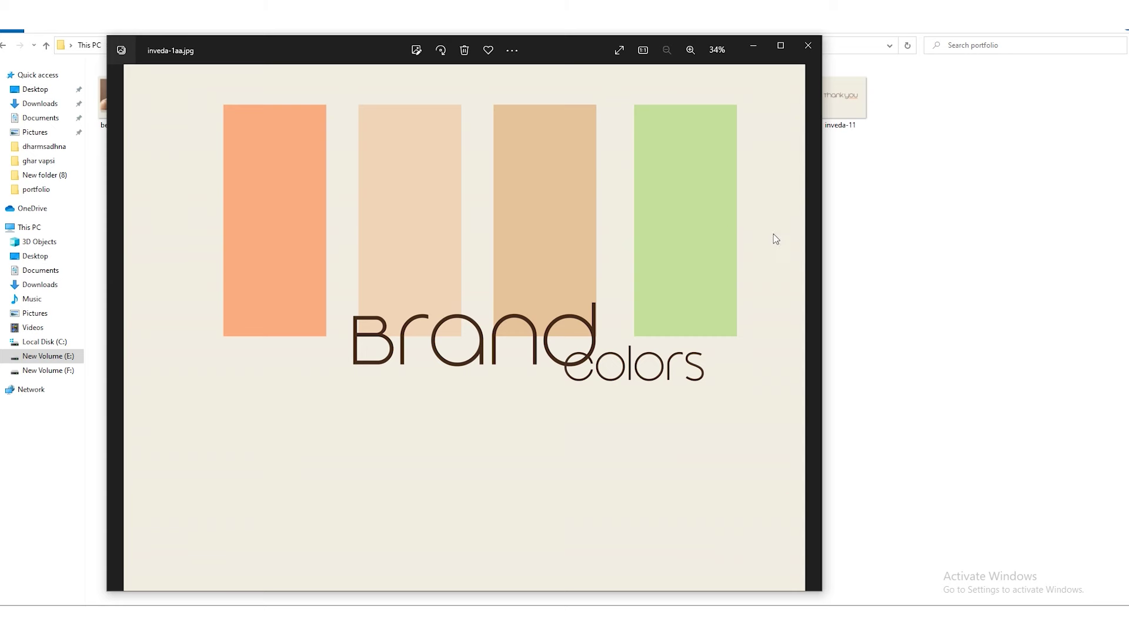
click(808, 327)
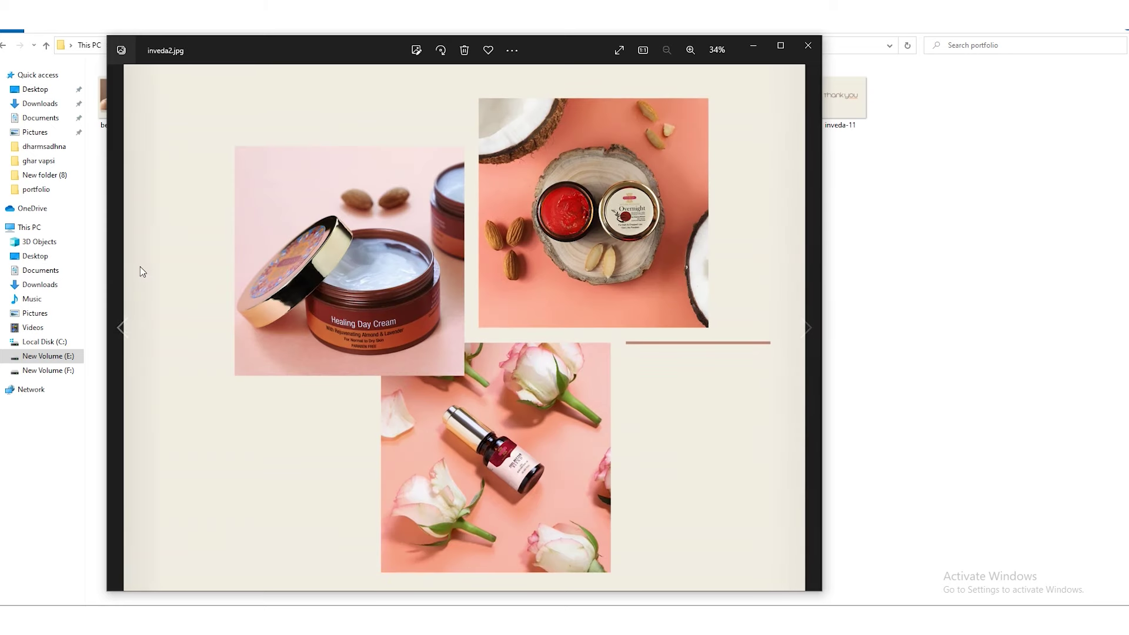
click(807, 326)
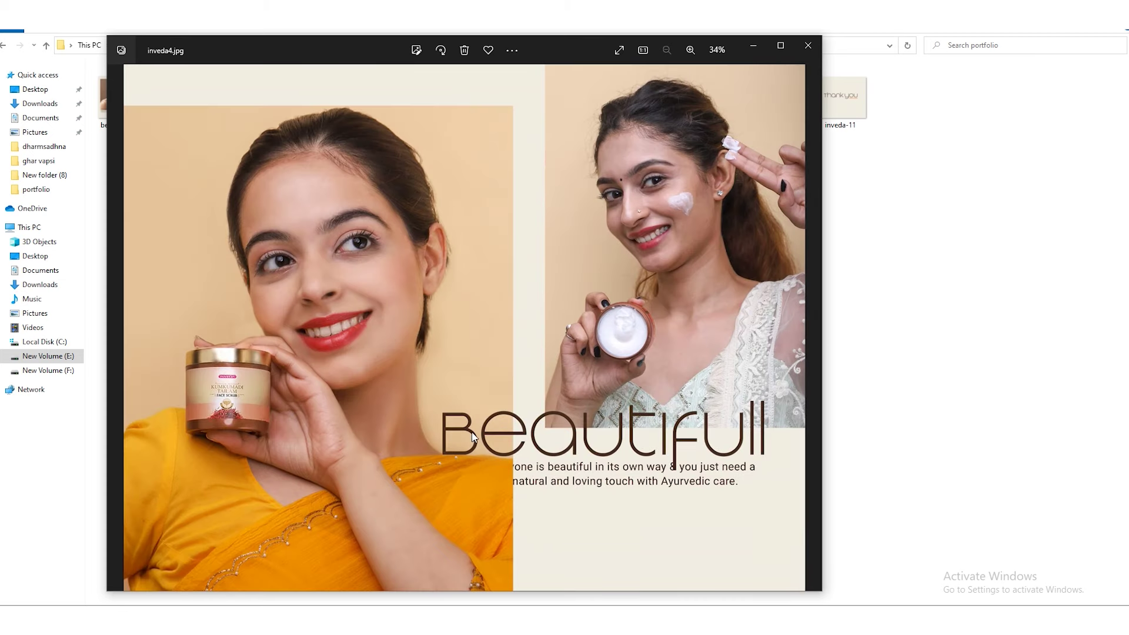
Step: View the remaining Inveda slides from inveda5 through the closing inveda-11 slide and close the image viewer
click(807, 327)
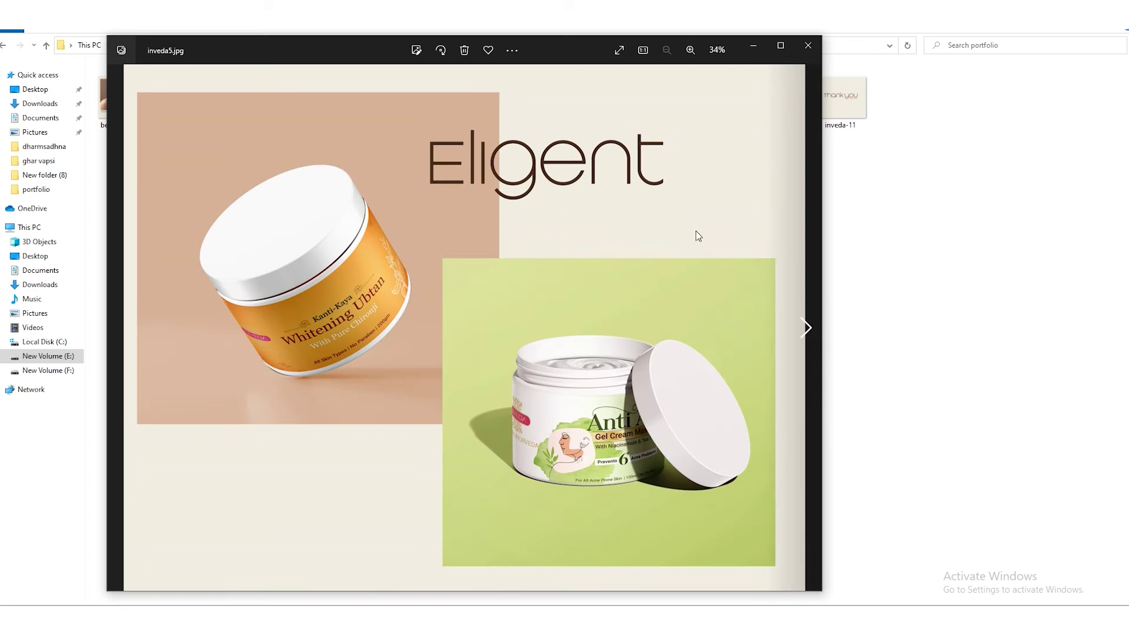
click(808, 328)
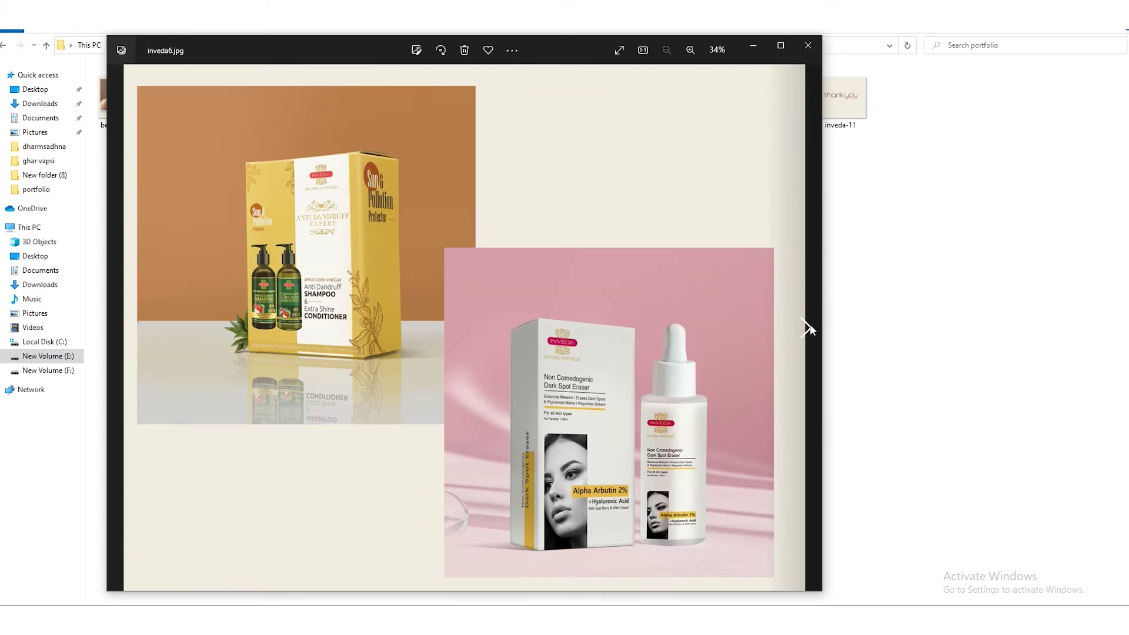
click(808, 327)
click(808, 327)
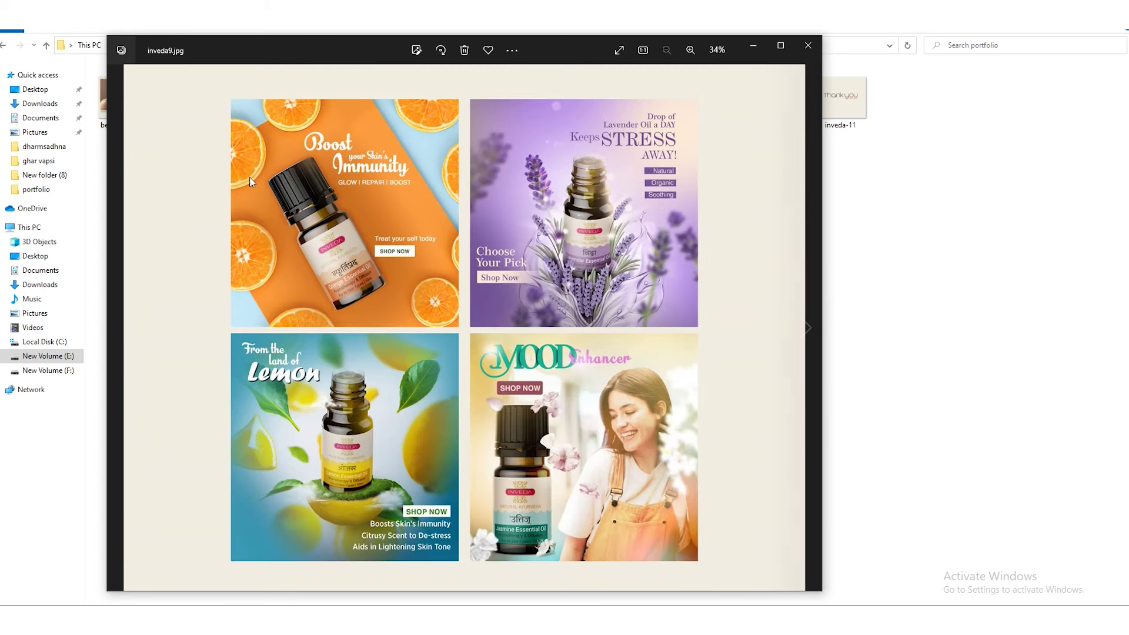
click(807, 322)
click(807, 325)
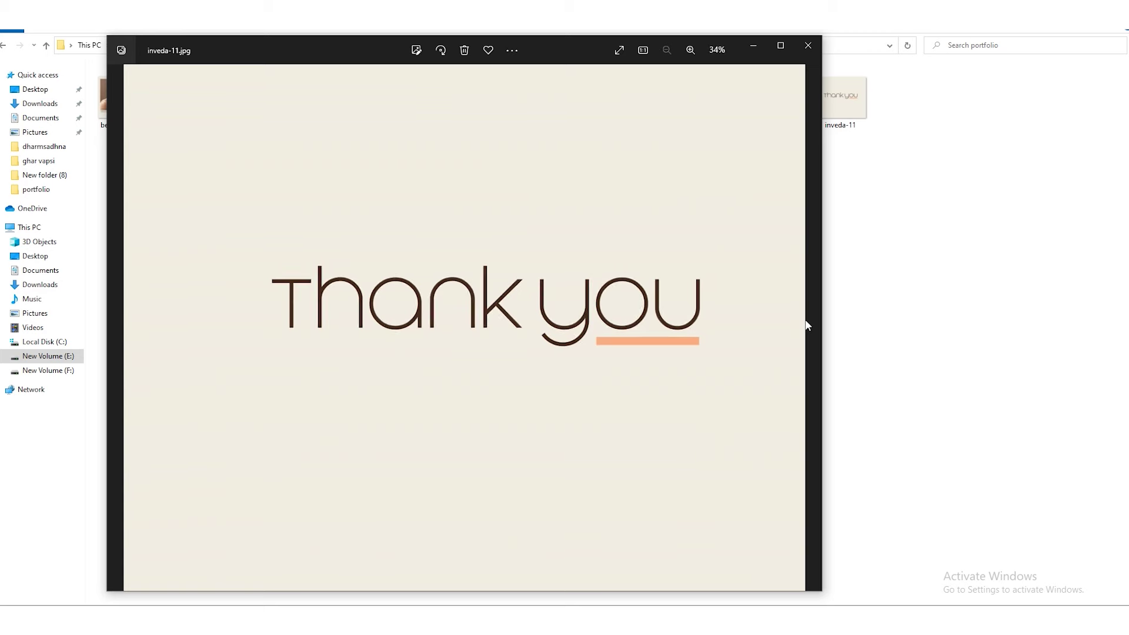
click(808, 45)
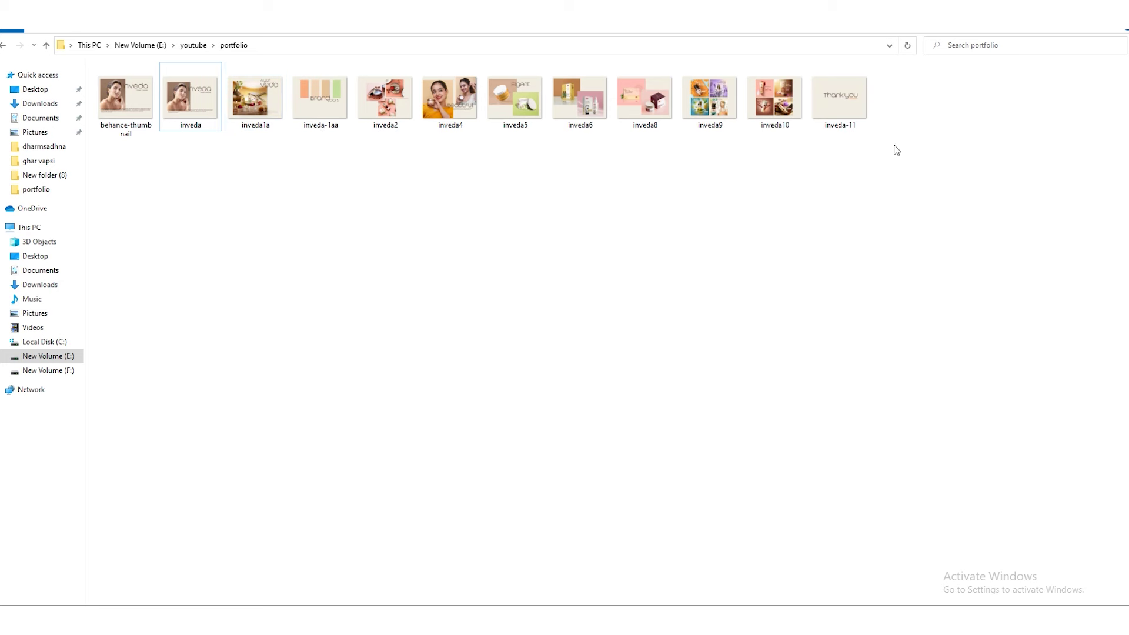
Step: Switch to the Behance profile in the browser, view the social post project, and return to the profile
double_click(192, 104)
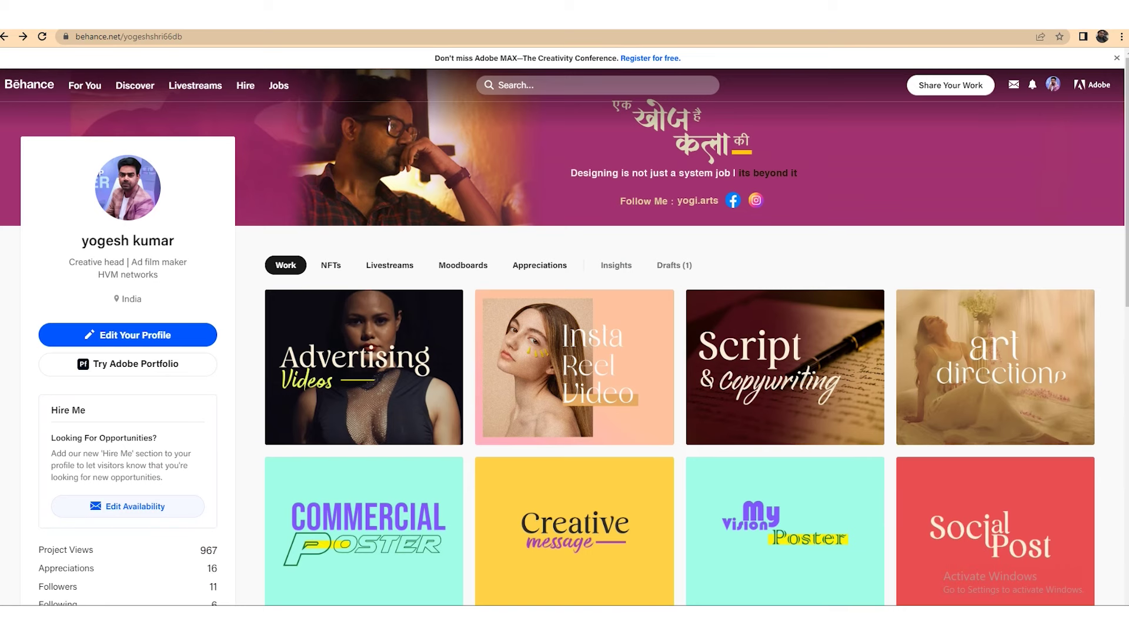
scroll(1021, 450, down, 3)
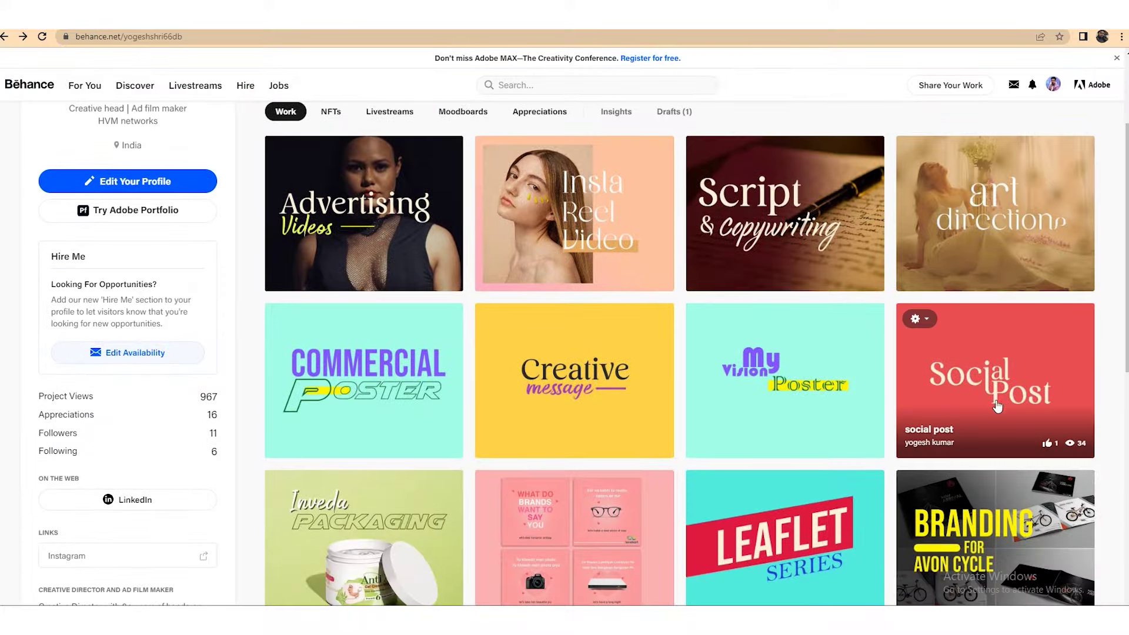
click(1022, 451)
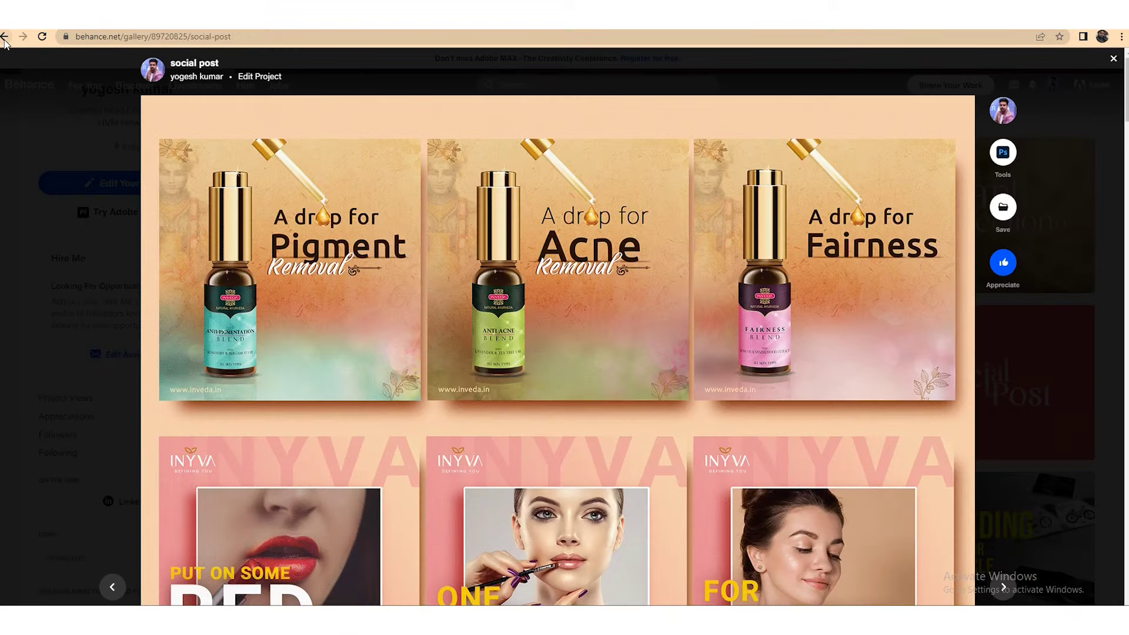
click(1118, 360)
Step: Open the branding for star cosmetics project, look through its product visuals, and return to the profile
scroll(816, 469, down, 2)
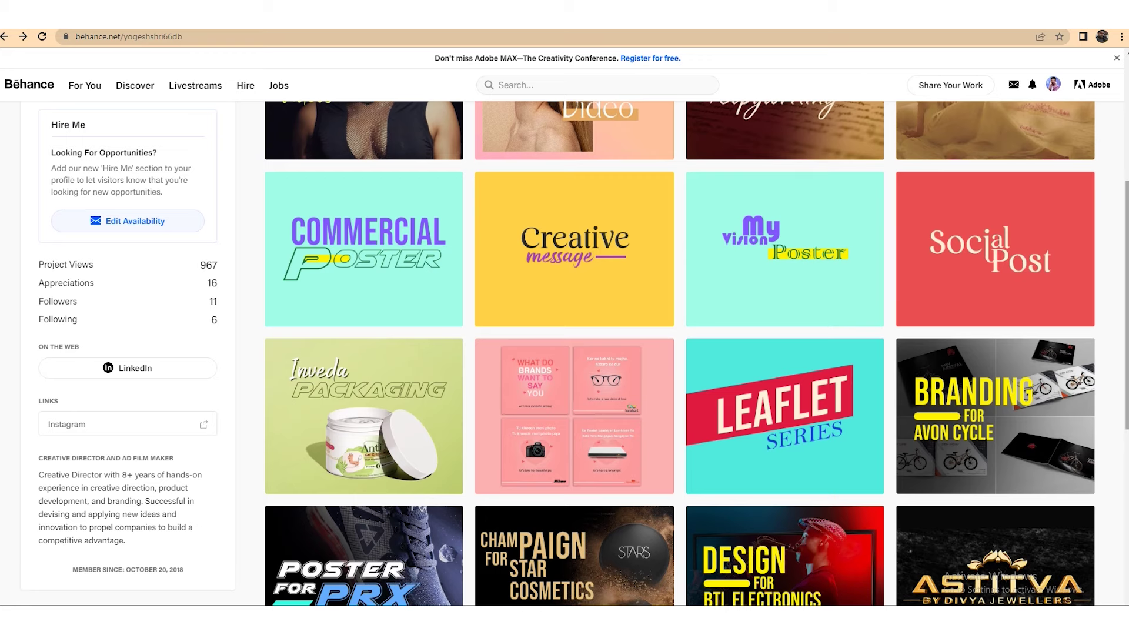
scroll(1116, 388, down, 2)
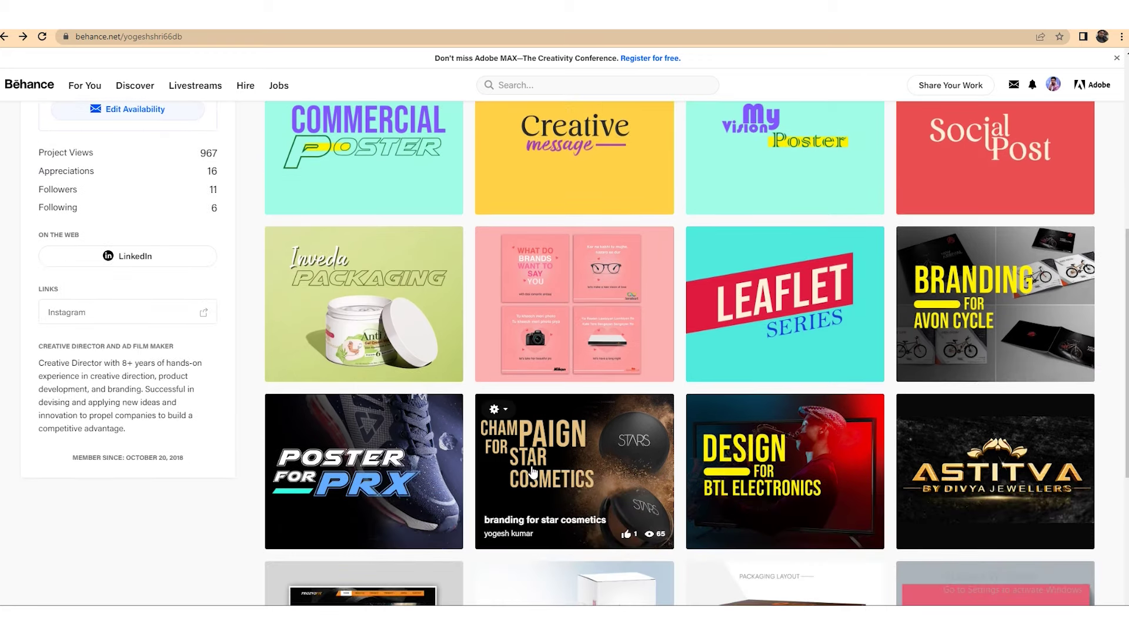
click(536, 468)
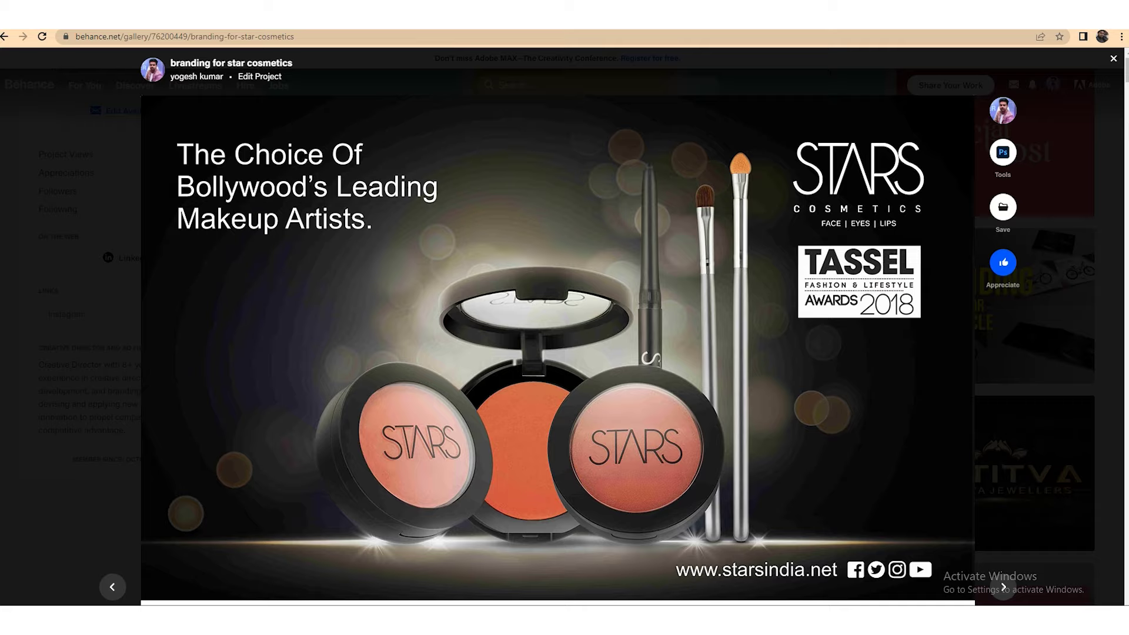
scroll(558, 327, down, 15)
scroll(557, 327, up, 9)
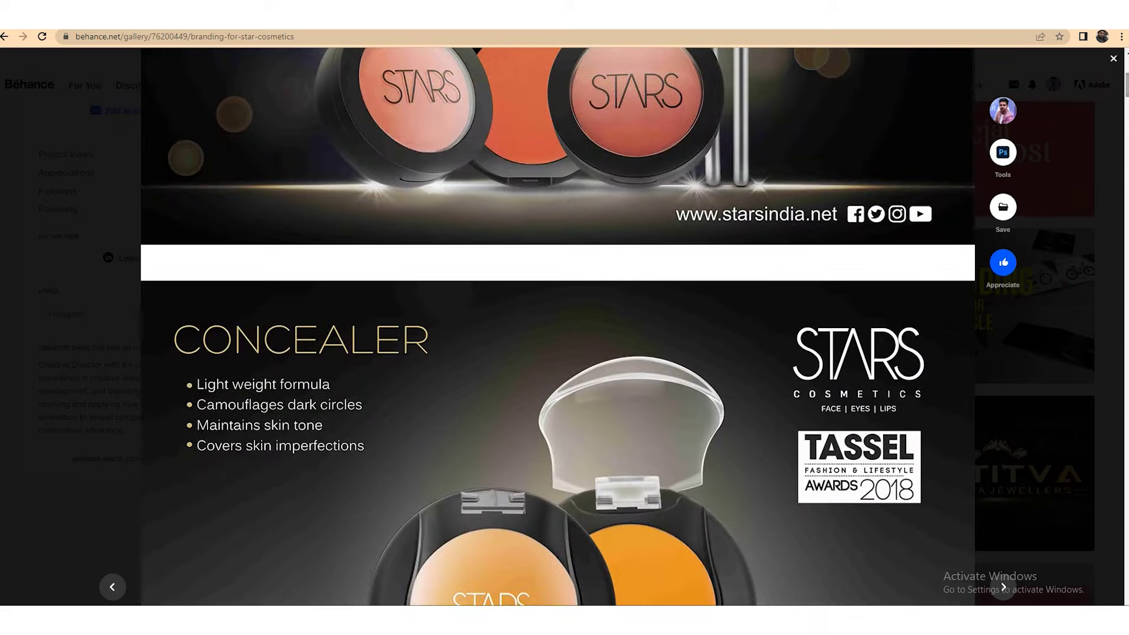
click(5, 36)
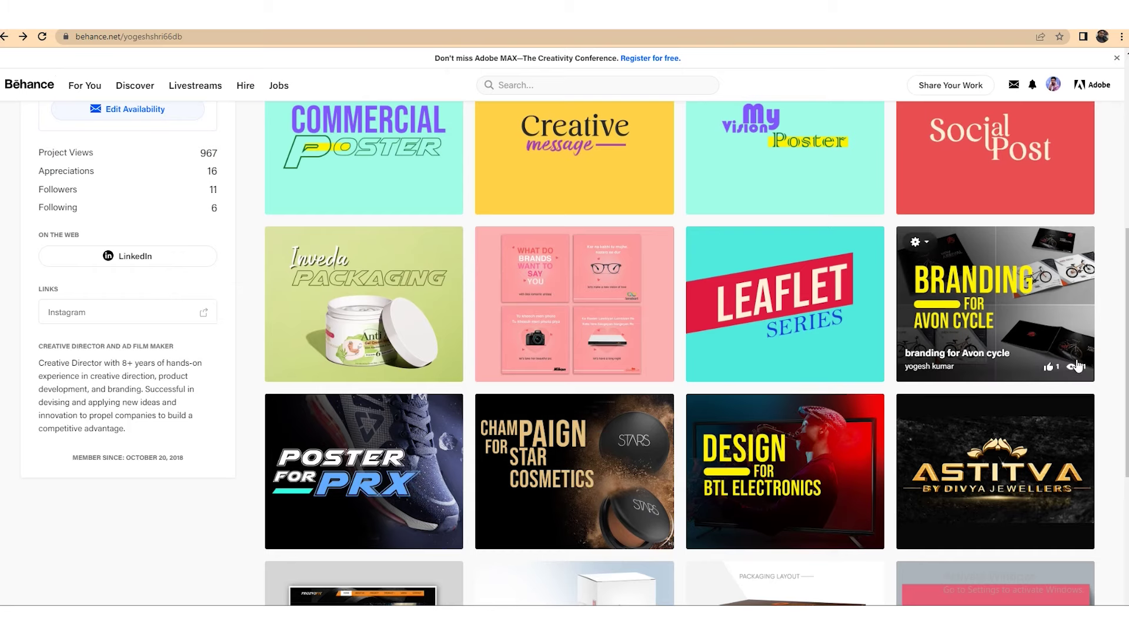
Step: Browse the remaining project covers, view the posters in the prx shoe poster project, and close it
scroll(1125, 320, up, 1)
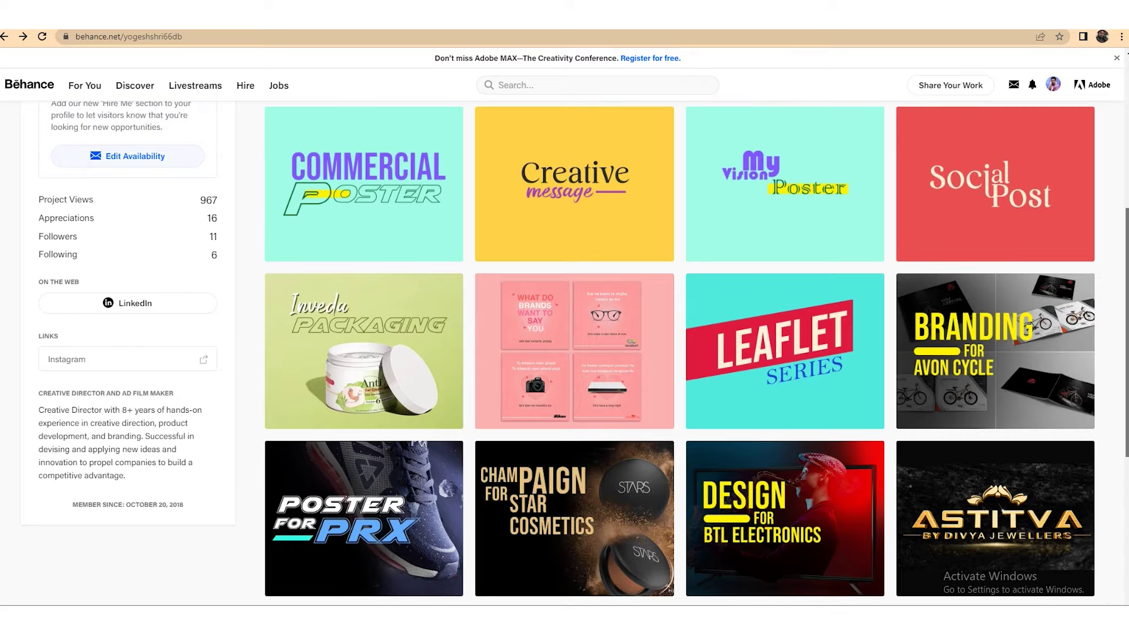
scroll(1052, 598, down, 1)
scroll(1053, 598, down, 1)
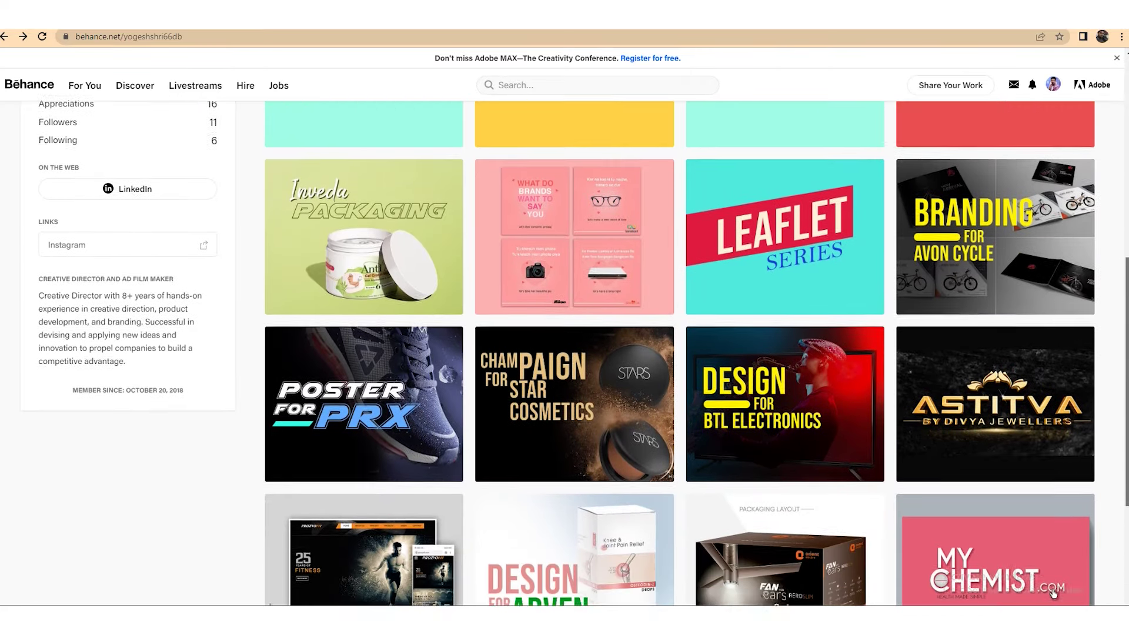
scroll(1052, 598, down, 2)
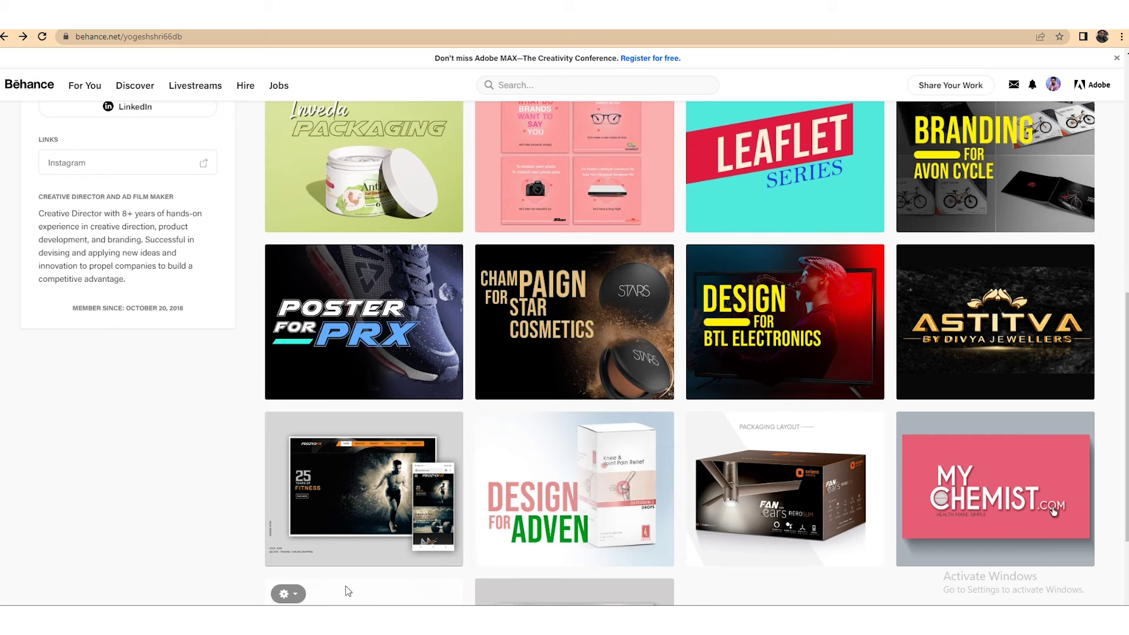
click(353, 365)
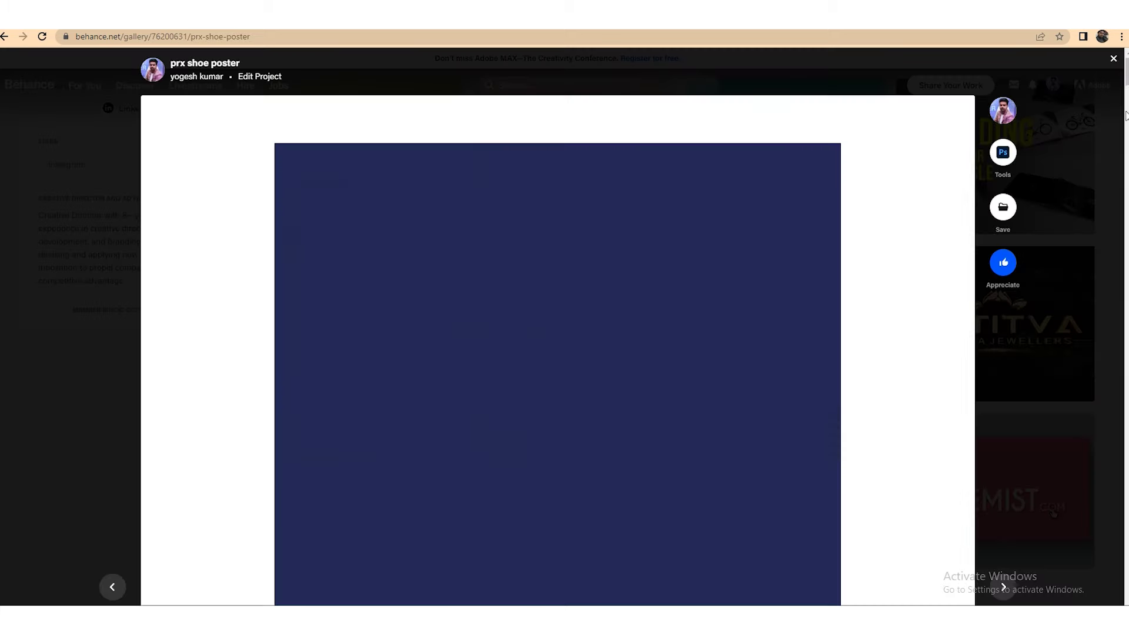
scroll(1054, 513, down, 20)
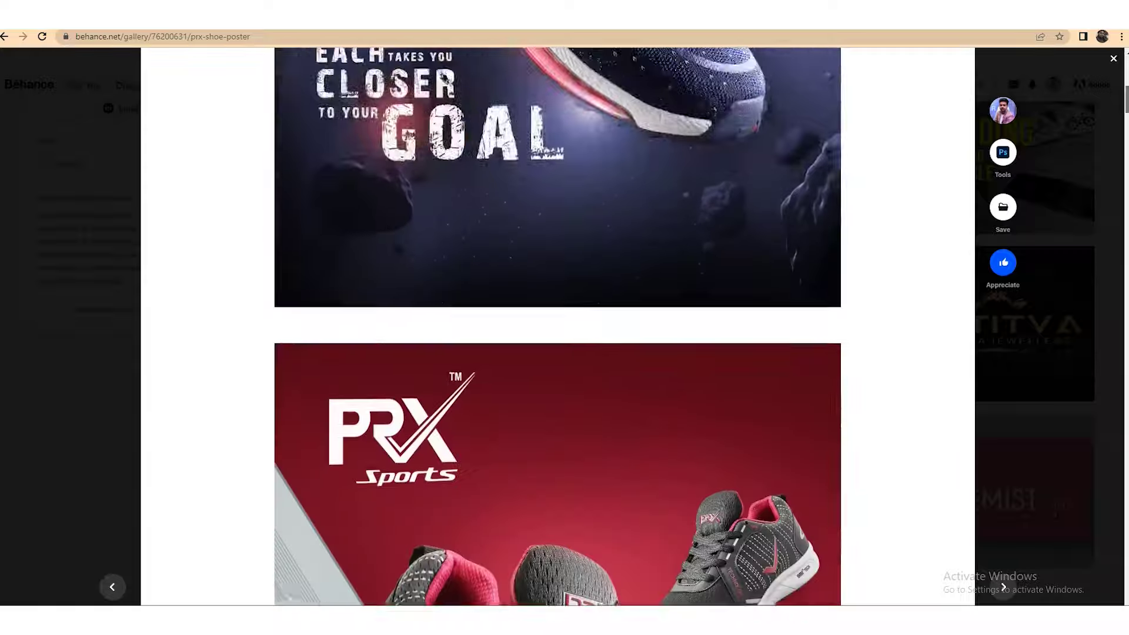
scroll(1053, 513, up, 18)
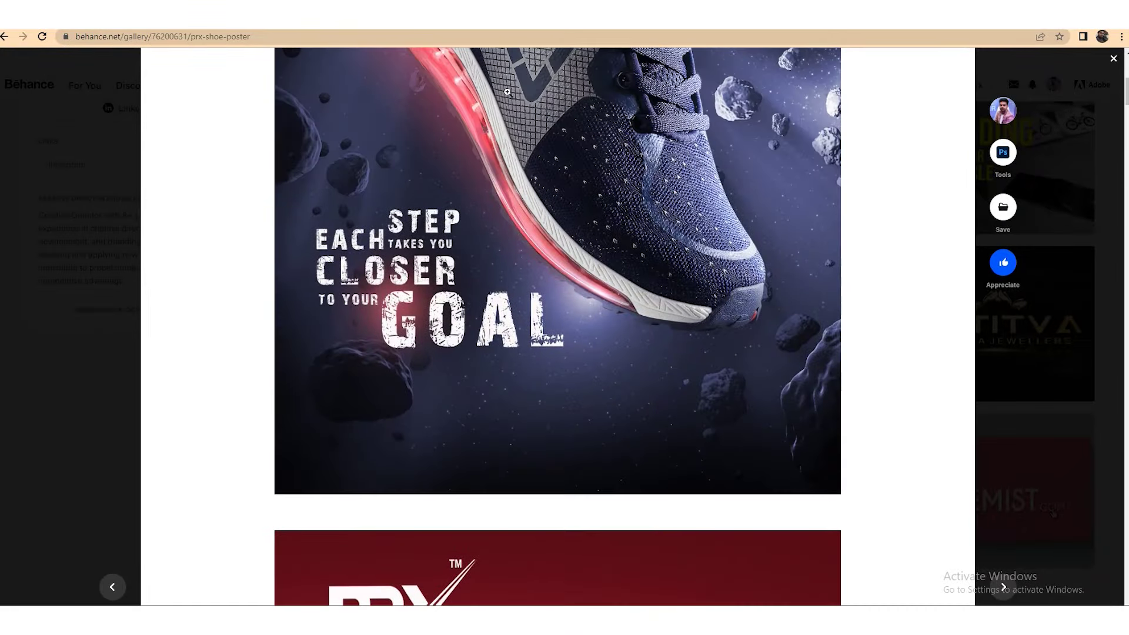
click(1113, 58)
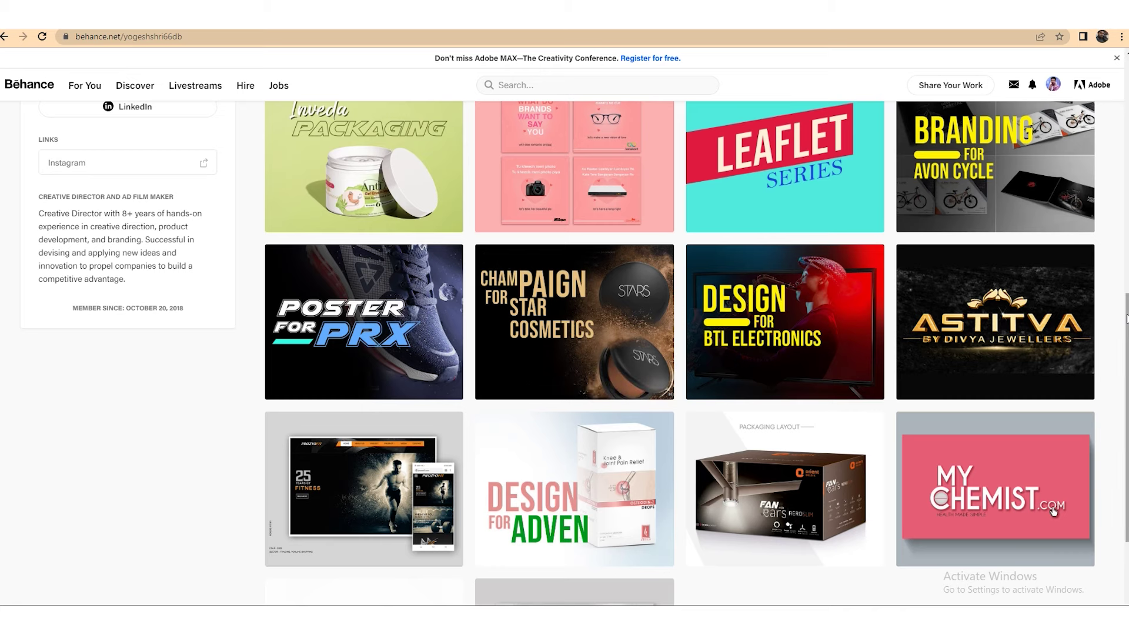
Step: Return to the beginning of the profile and start sharing new work as a Project
scroll(1127, 319, up, 9)
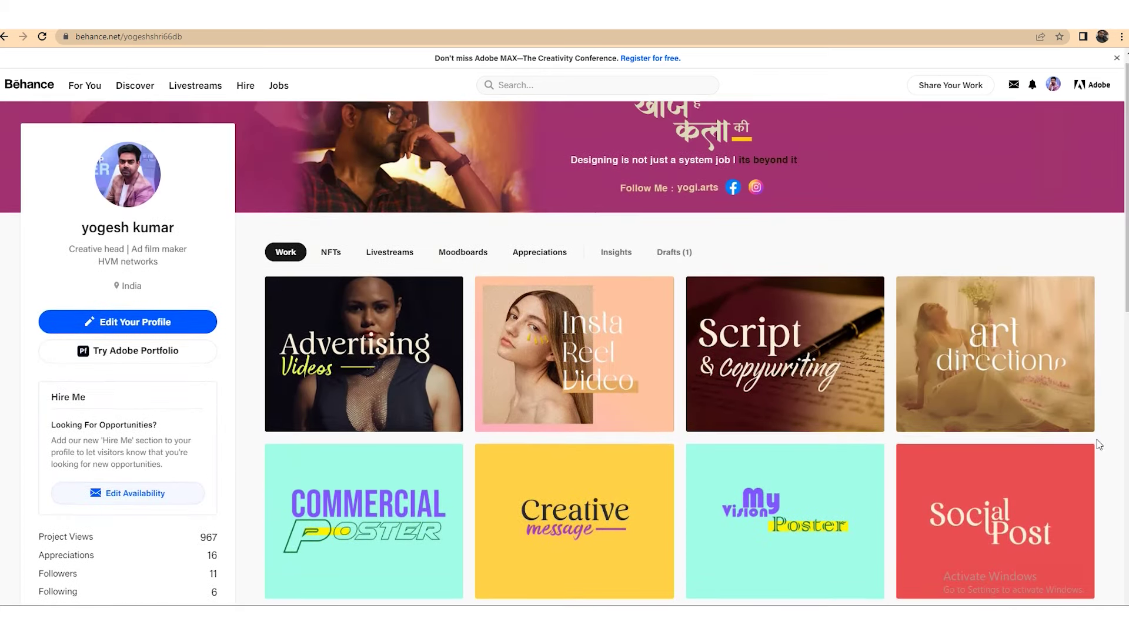
mouse_move(680, 171)
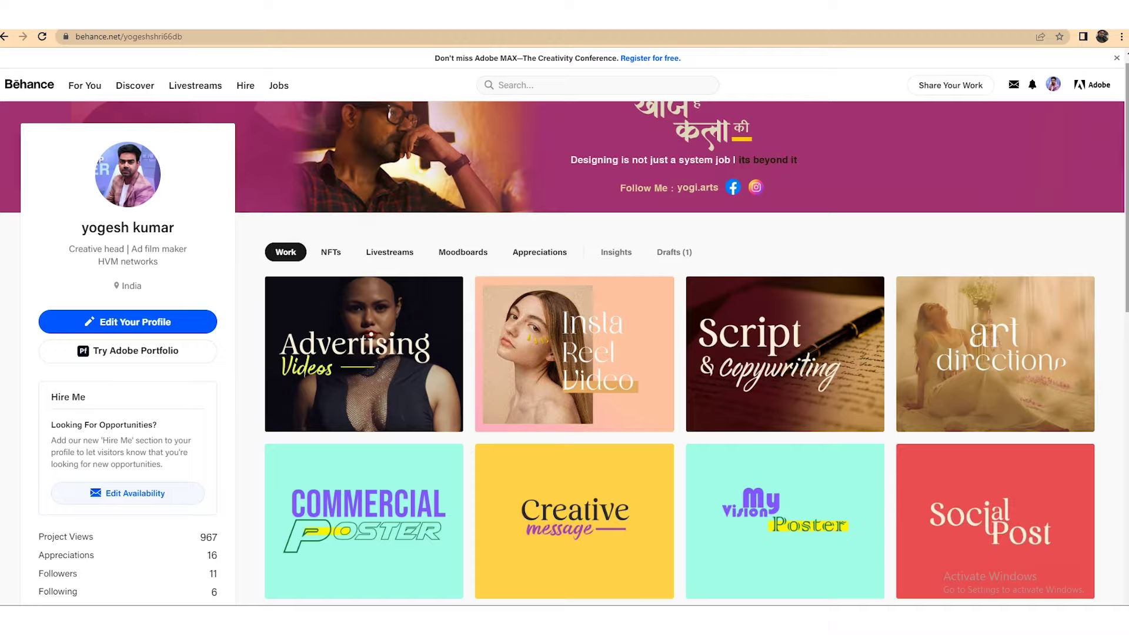
scroll(1122, 213, down, 3)
scroll(1122, 213, up, 3)
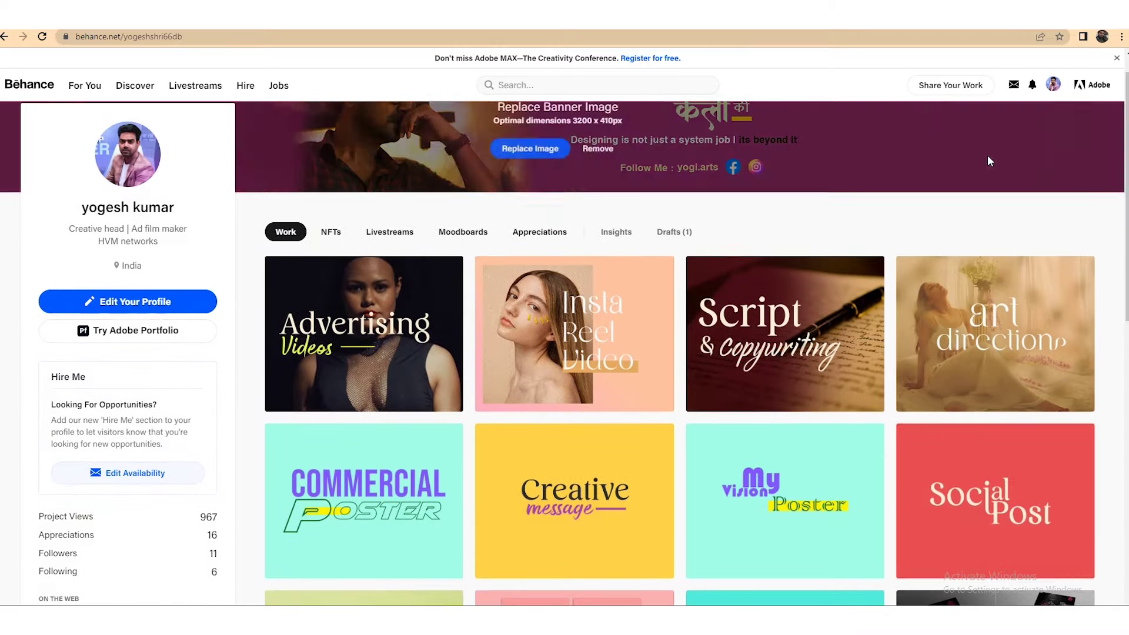
click(984, 89)
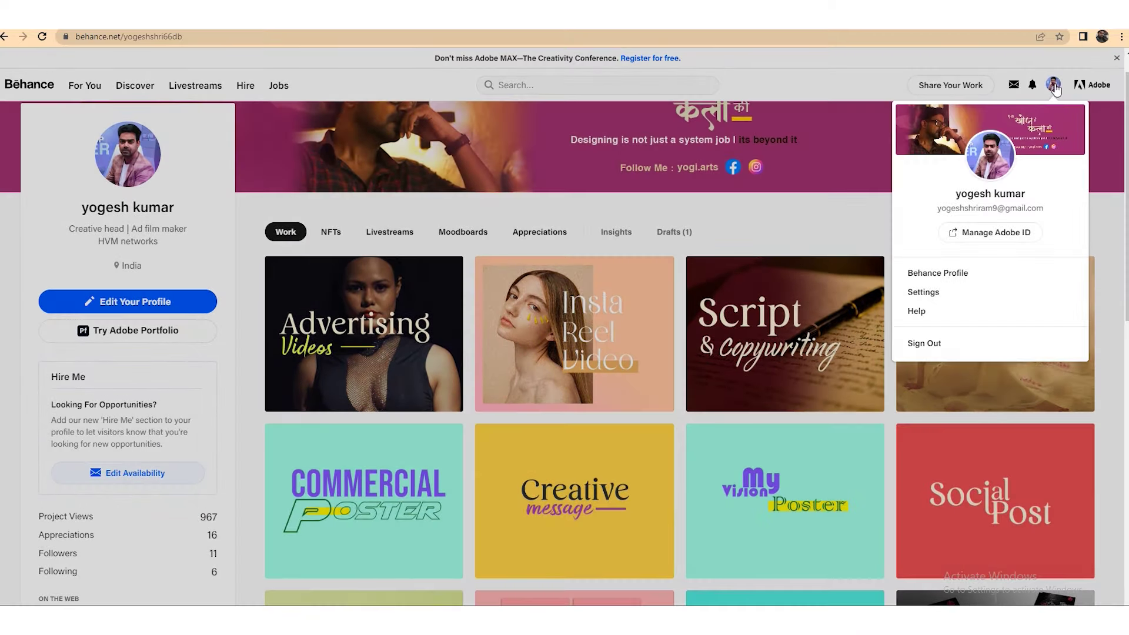
mouse_move(957, 91)
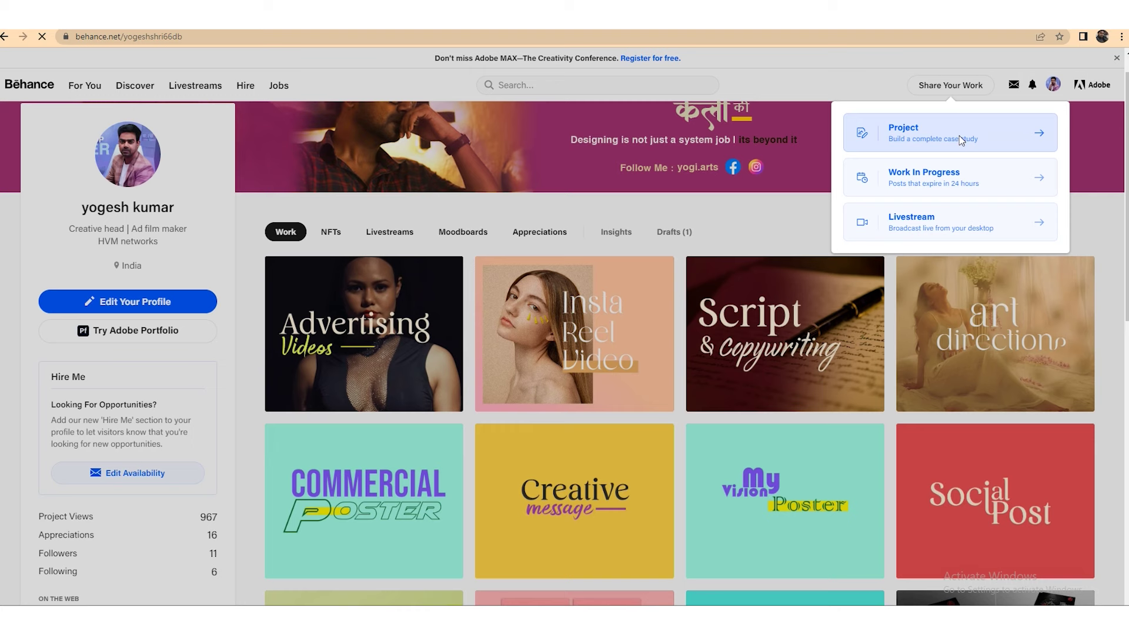
click(959, 139)
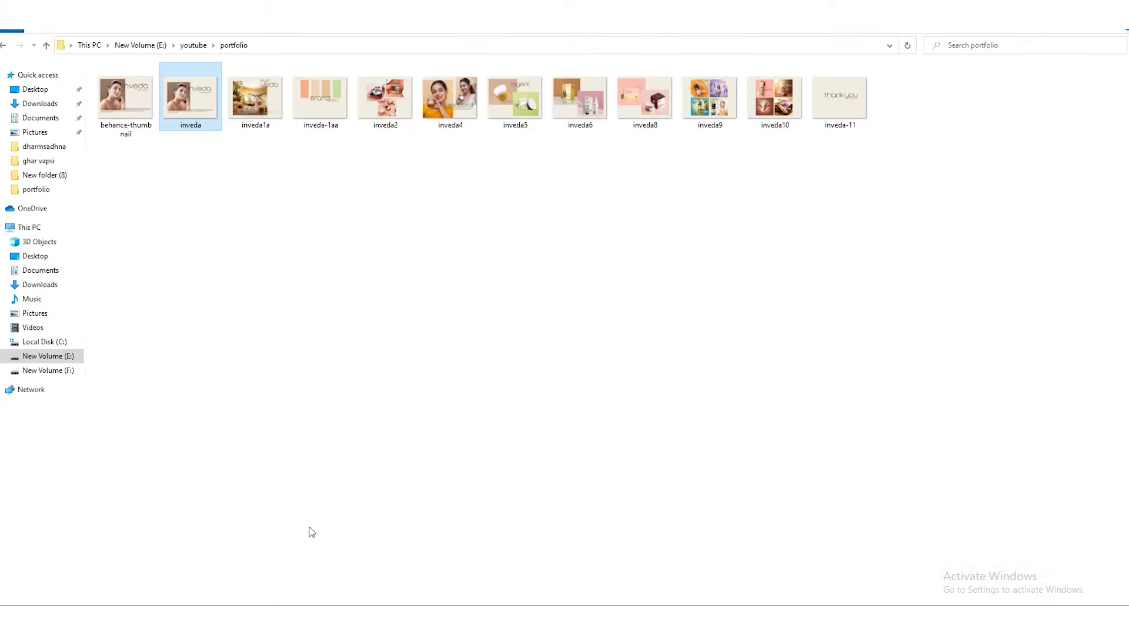
Step: Add the inveda image from the portfolio folder to the new project as its first slide and check it
drag(184, 89, 403, 242)
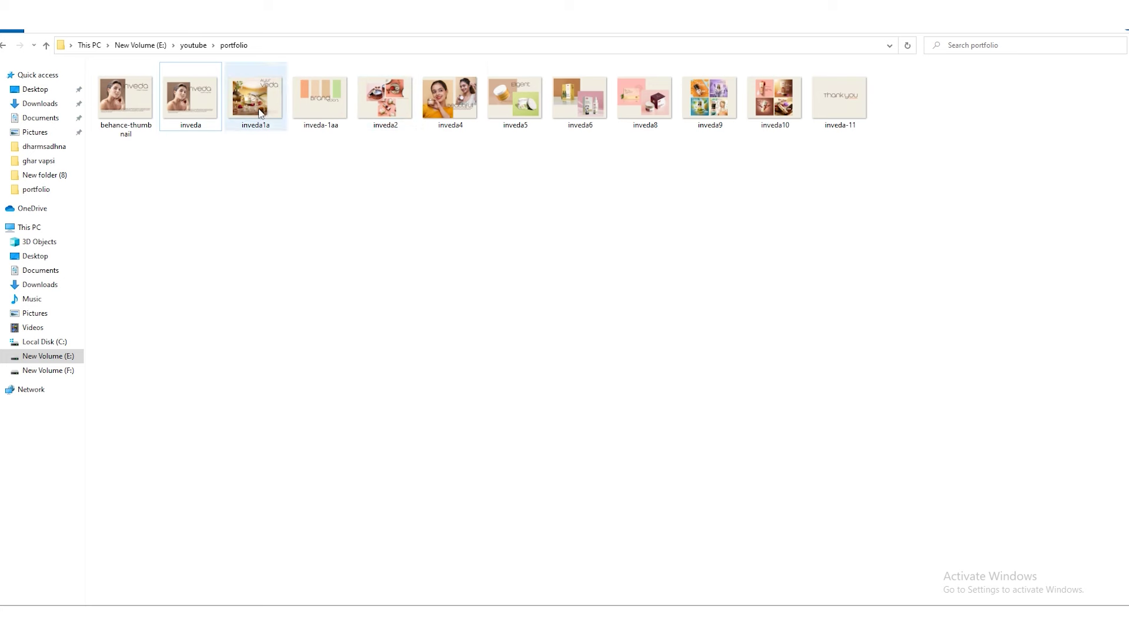
drag(190, 97, 248, 402)
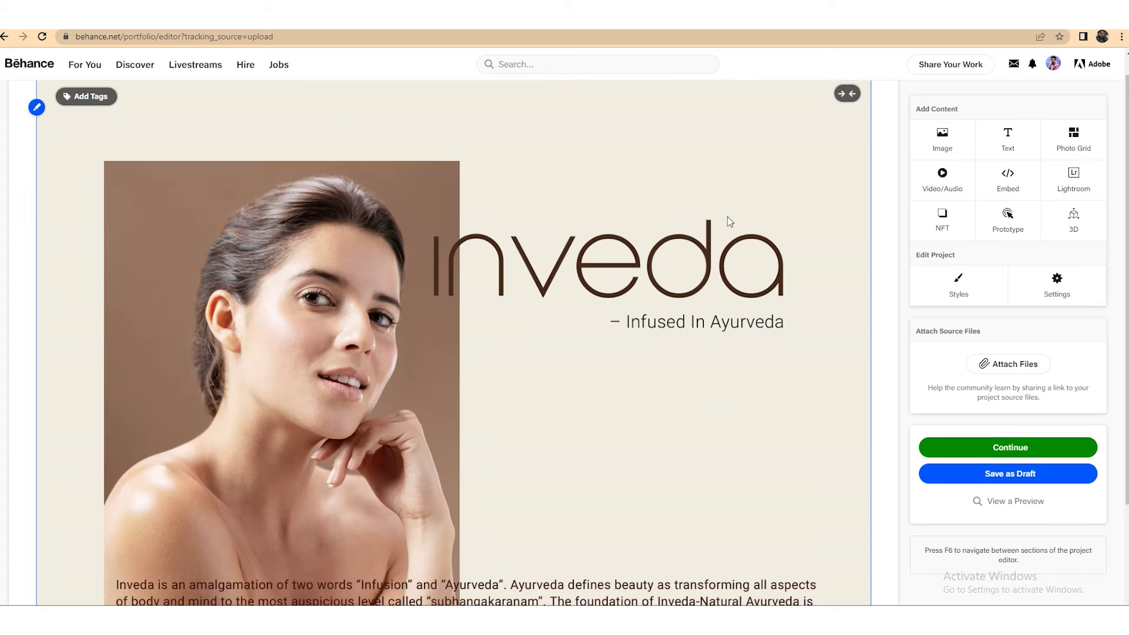
scroll(1126, 326, down, 2)
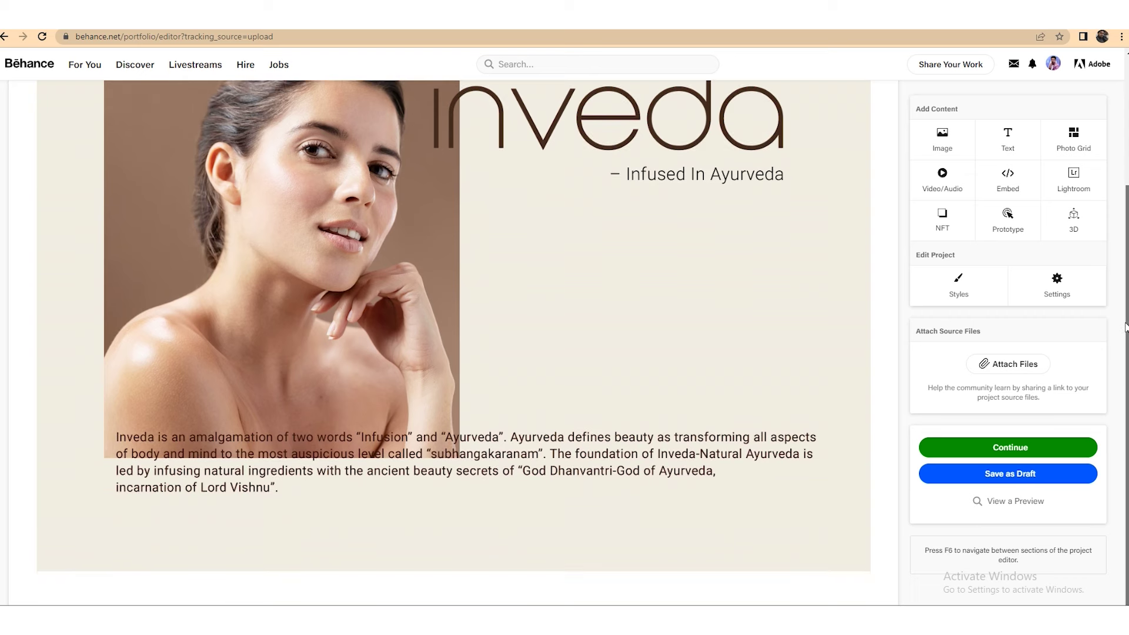
scroll(1126, 327, up, 2)
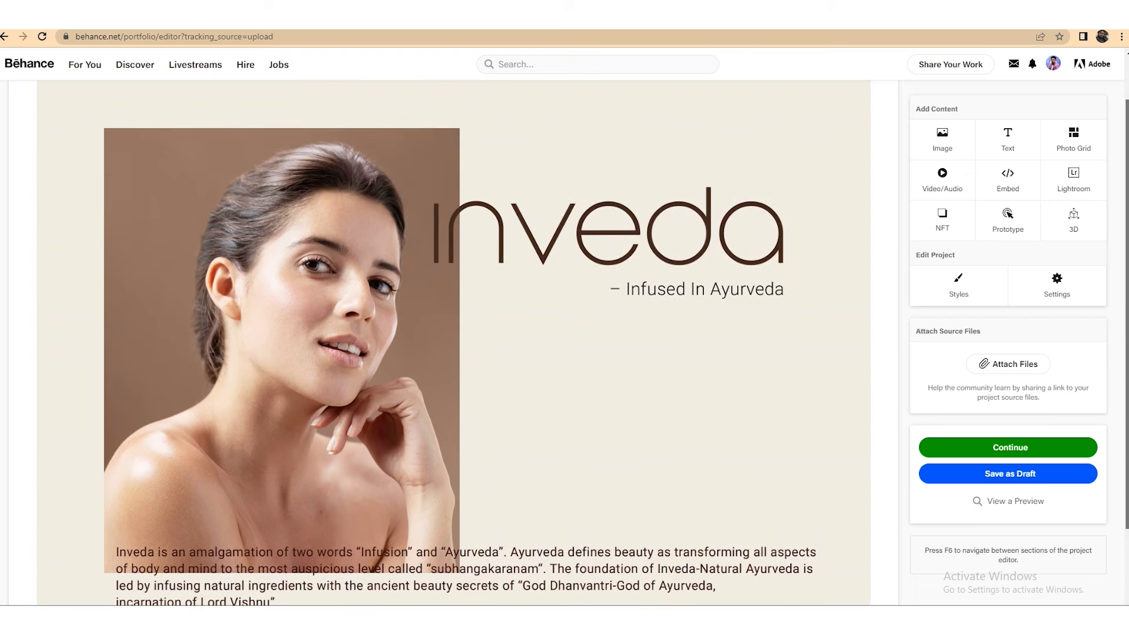
Step: Add the inveda1a and inveda-1aa images from the portfolio folder below the first slide, in that order
click(944, 147)
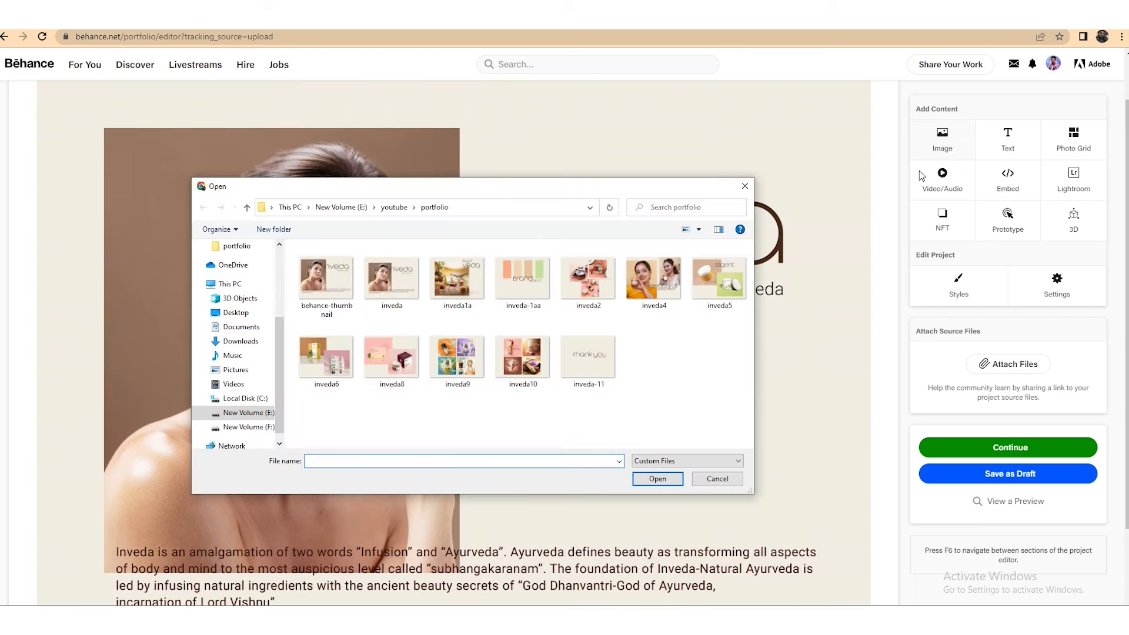
click(454, 277)
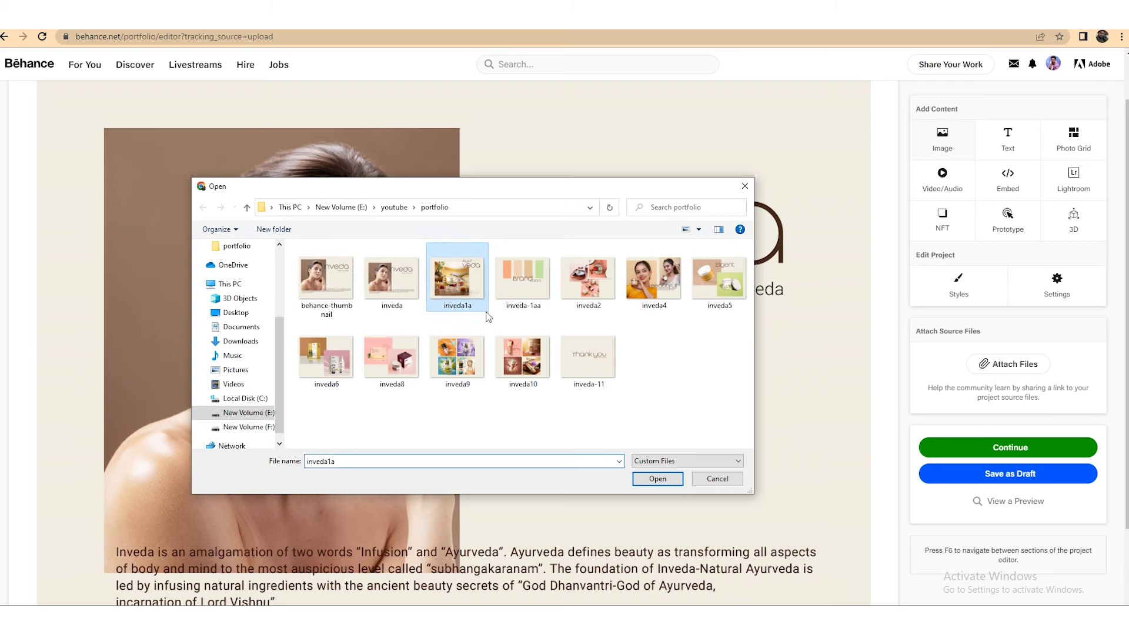
click(657, 478)
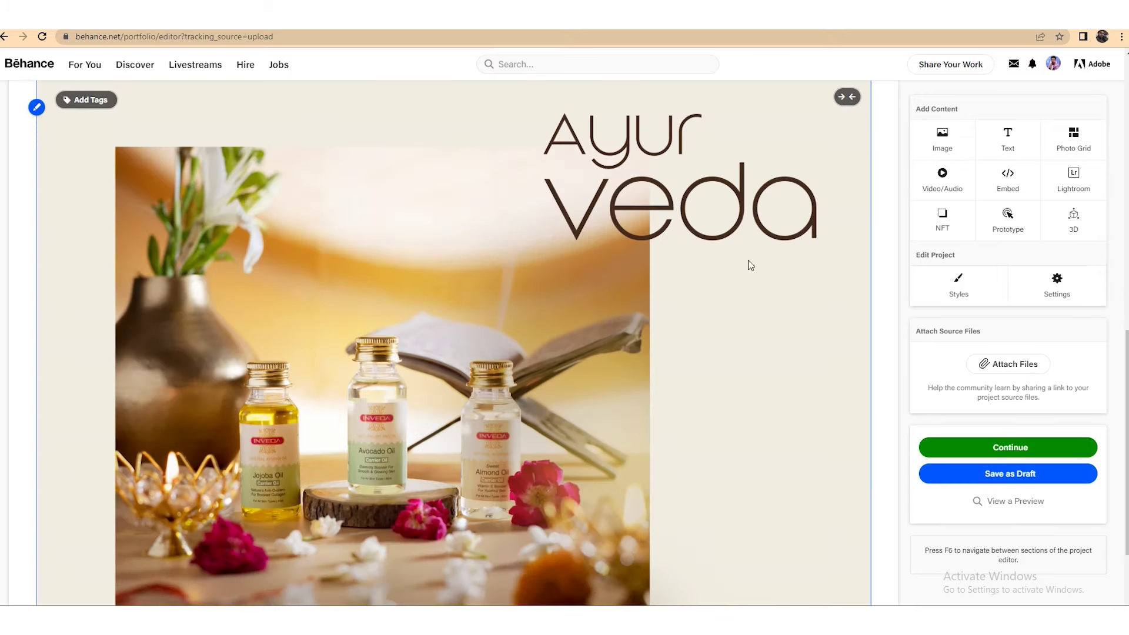
click(944, 141)
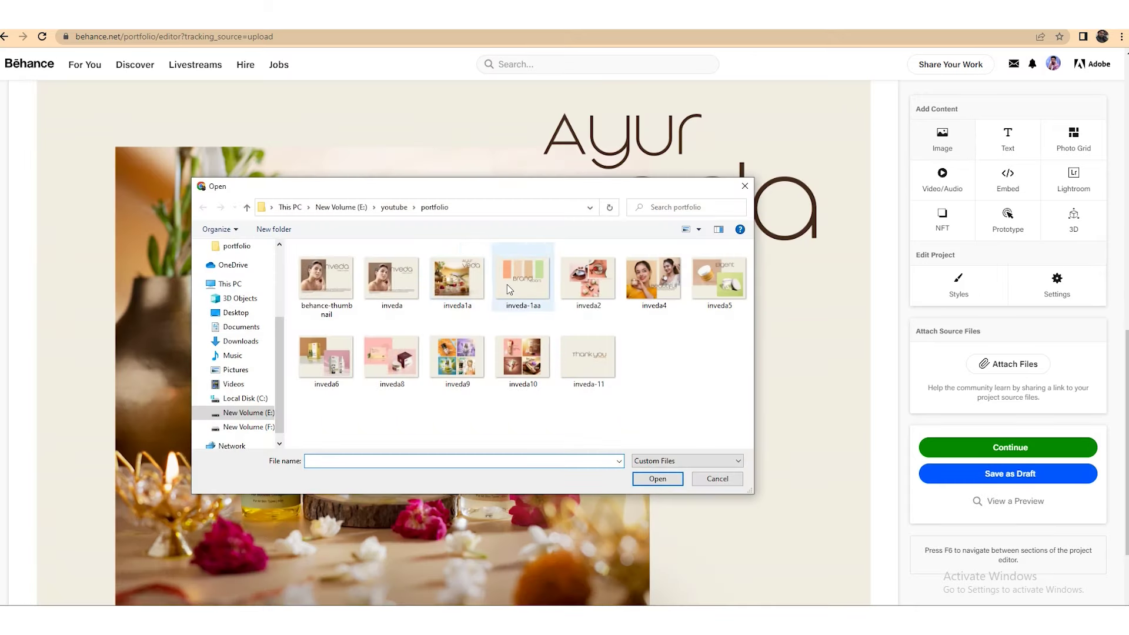
click(526, 293)
click(640, 476)
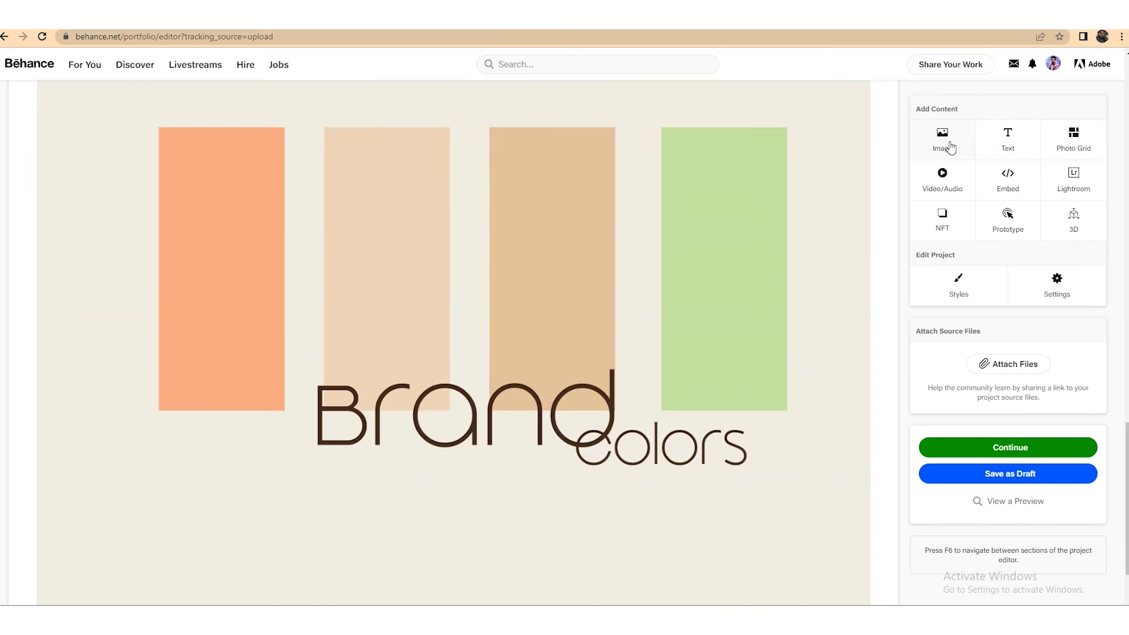
Step: Add the inveda2, inveda4 and inveda5 images below the brand colors slide, in that order
click(972, 140)
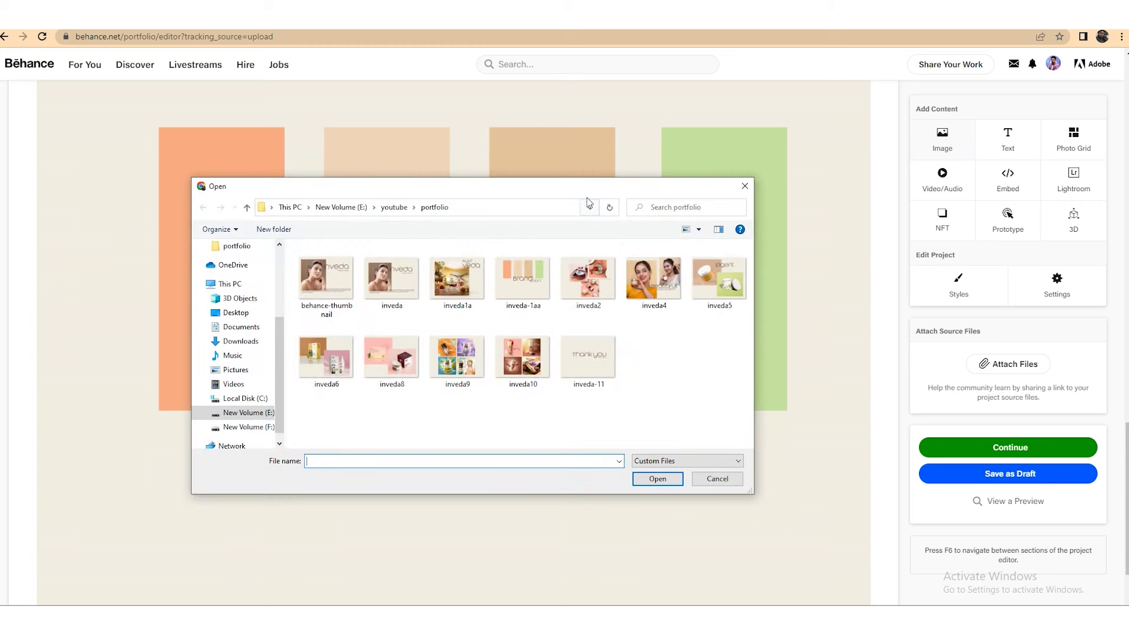
click(588, 276)
click(652, 479)
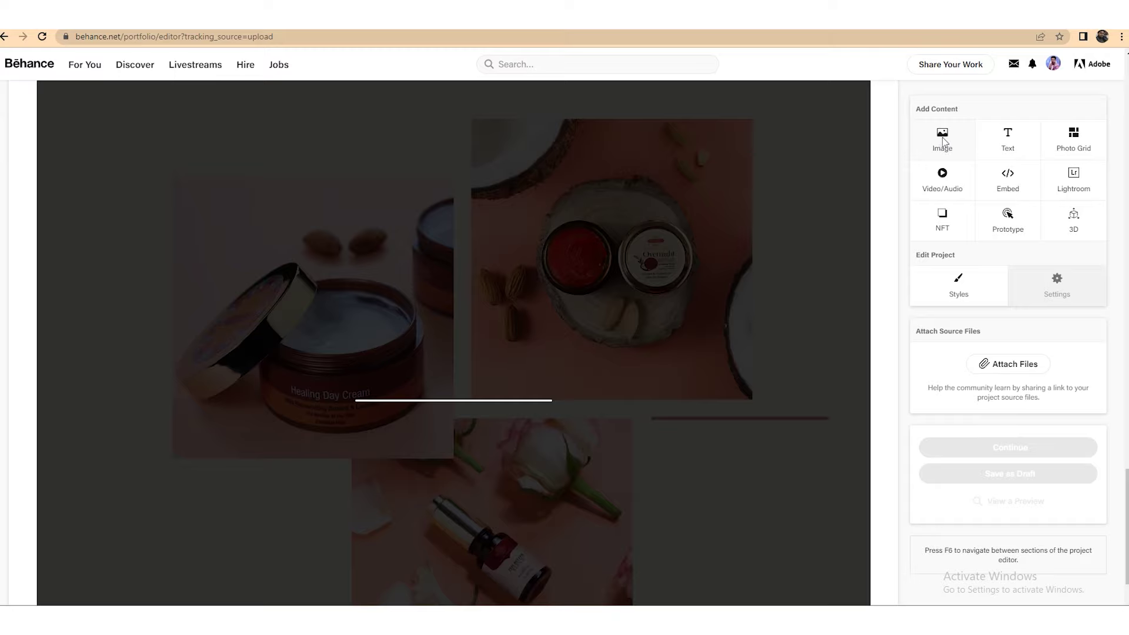
click(944, 141)
click(649, 289)
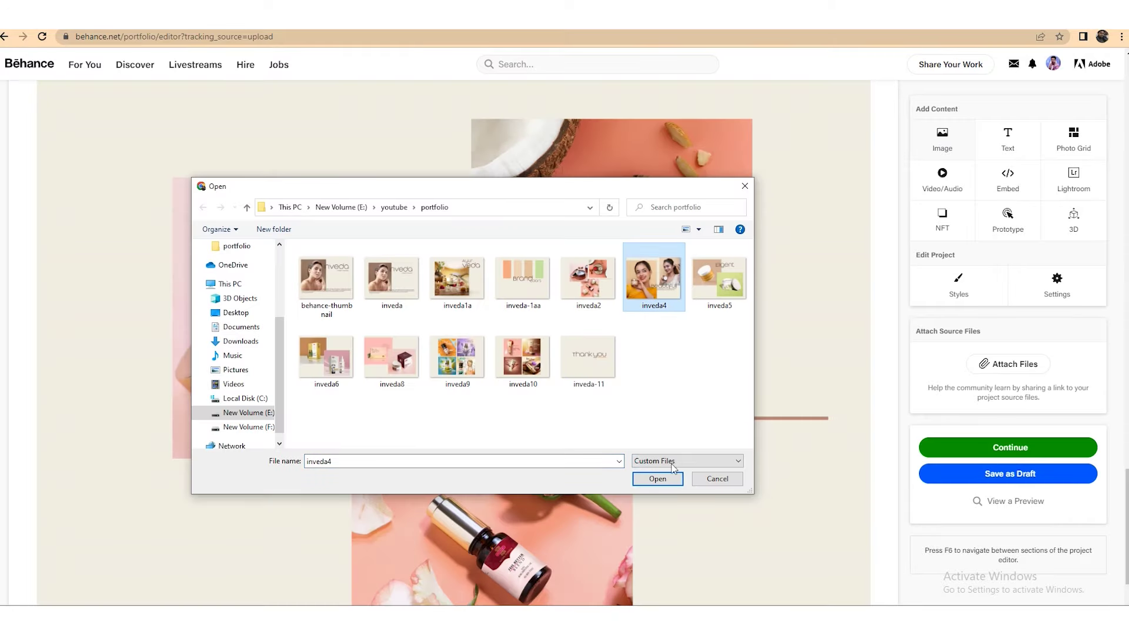
click(659, 479)
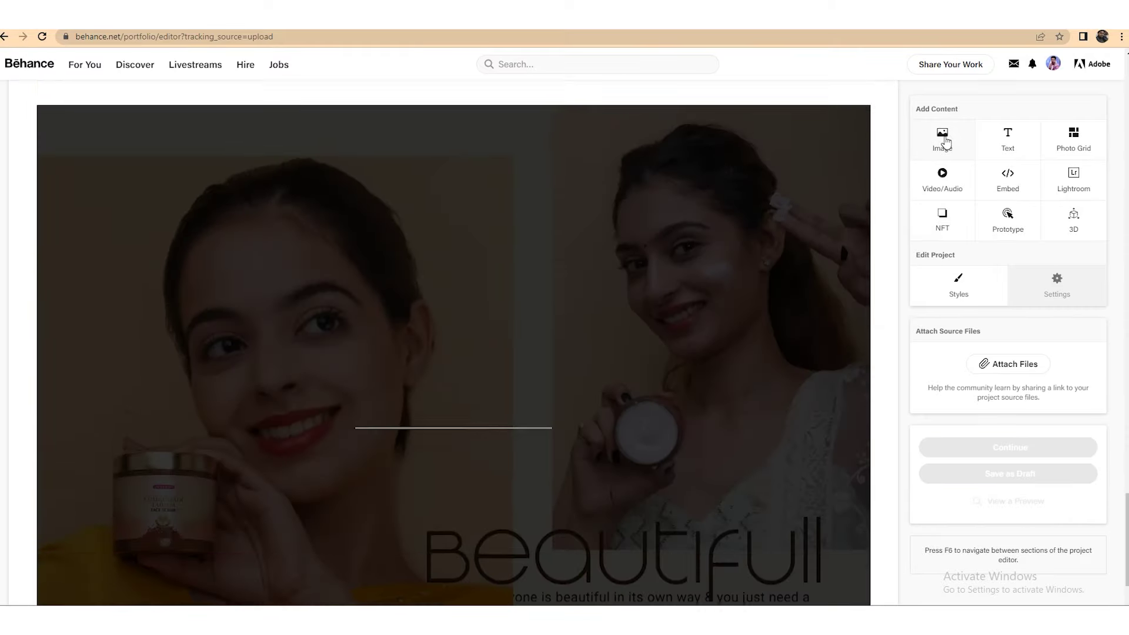
click(945, 141)
double_click(716, 281)
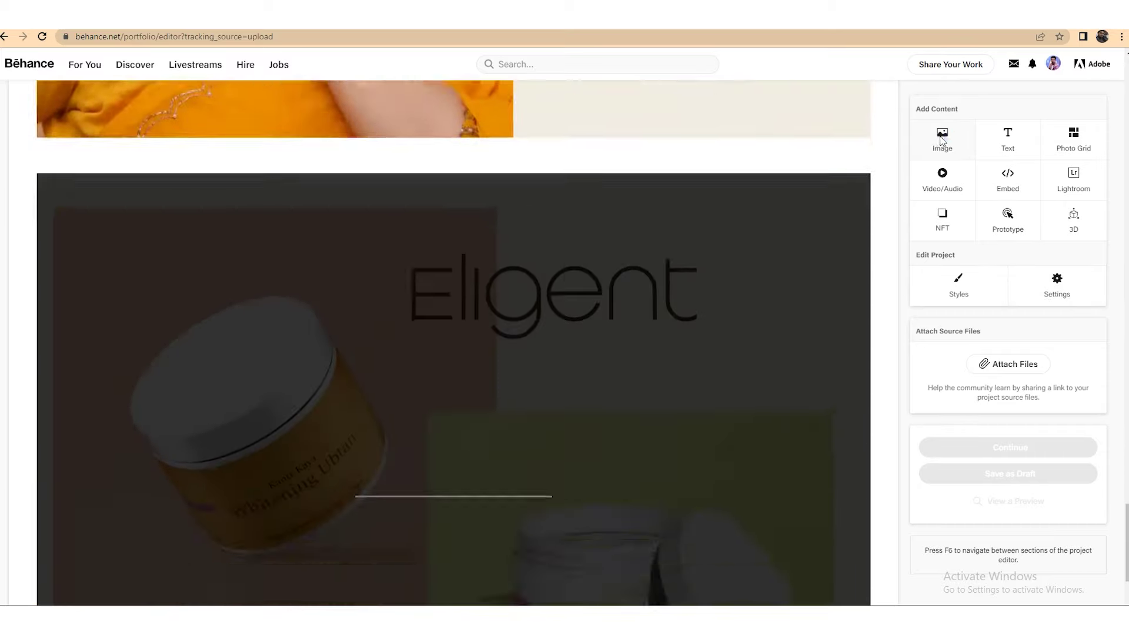
Step: Add the inveda6, inveda8 and inveda9 images from the portfolio folder below the Eligent slide, in that order
click(942, 140)
click(318, 370)
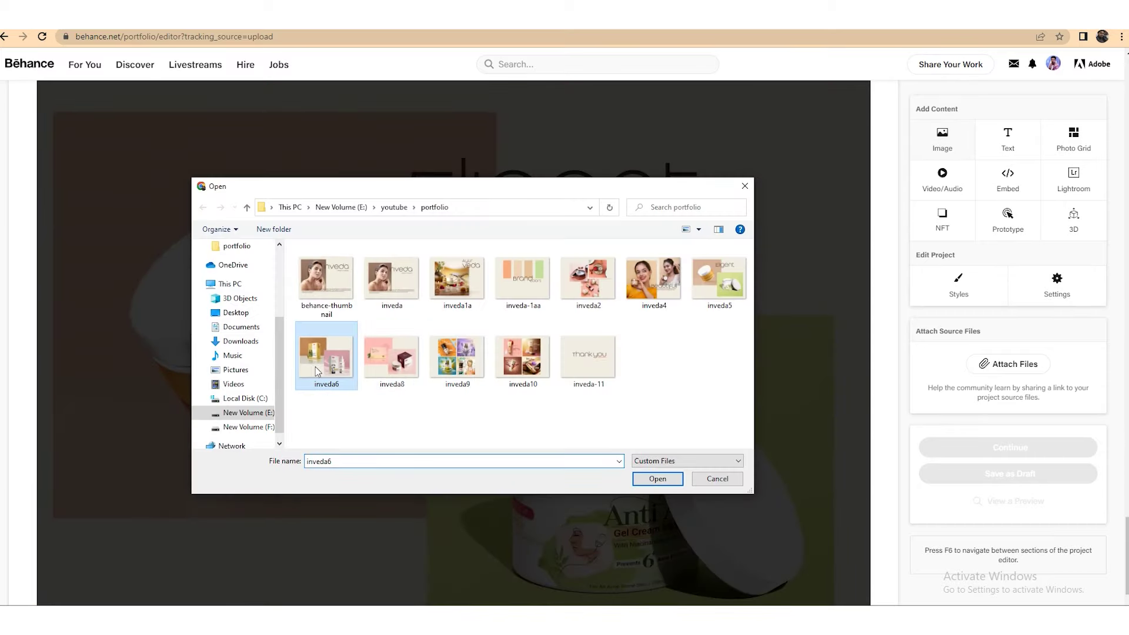
click(677, 477)
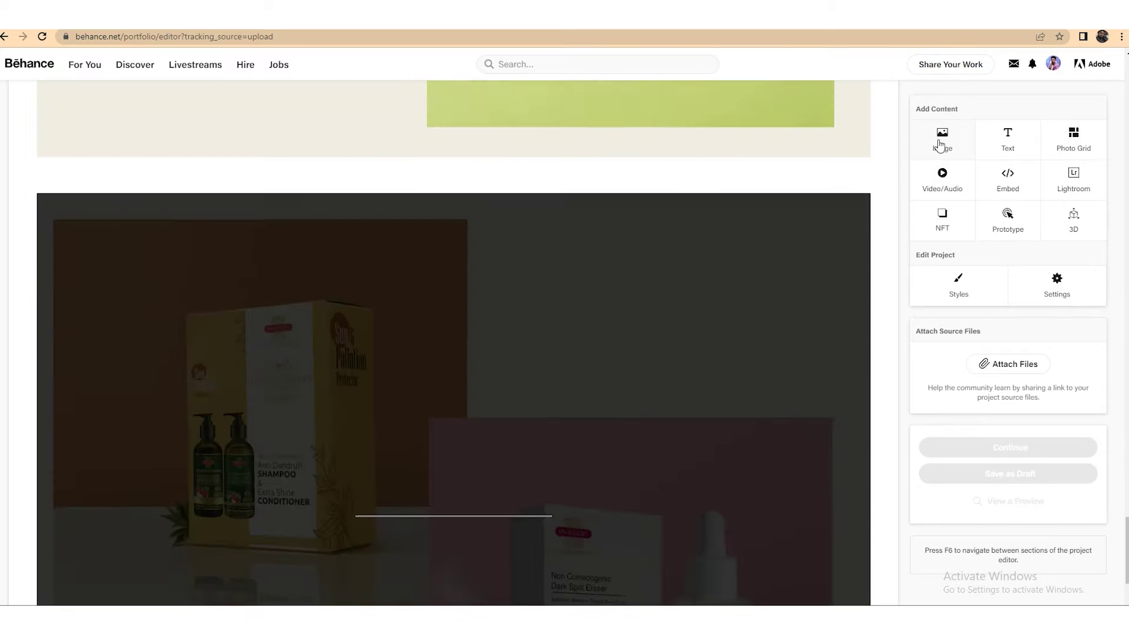
click(940, 144)
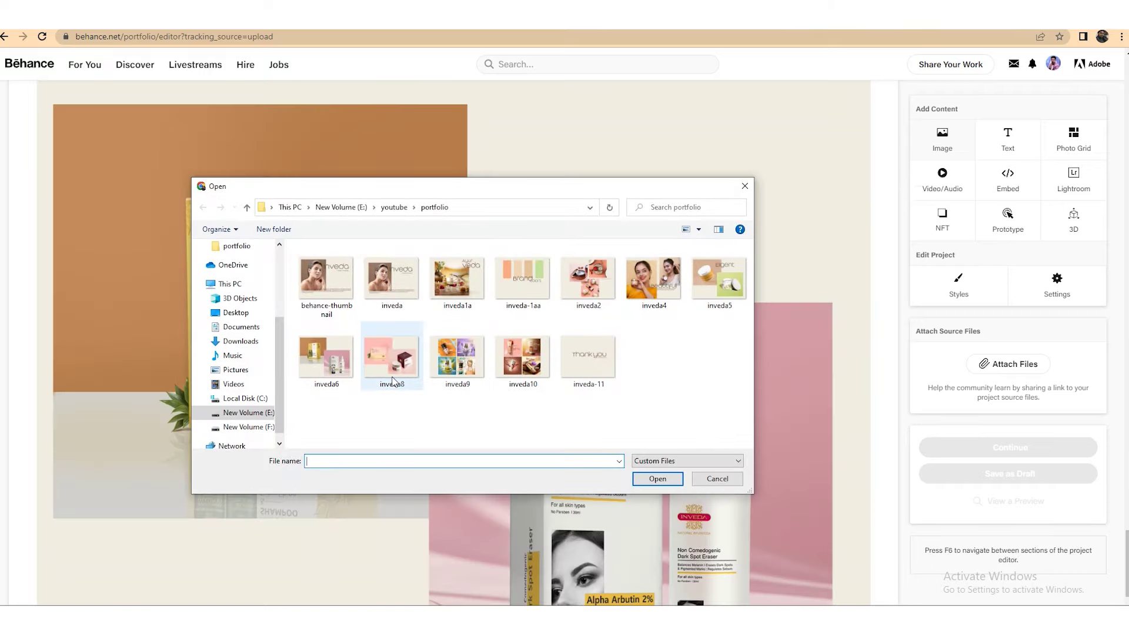
click(393, 358)
click(657, 479)
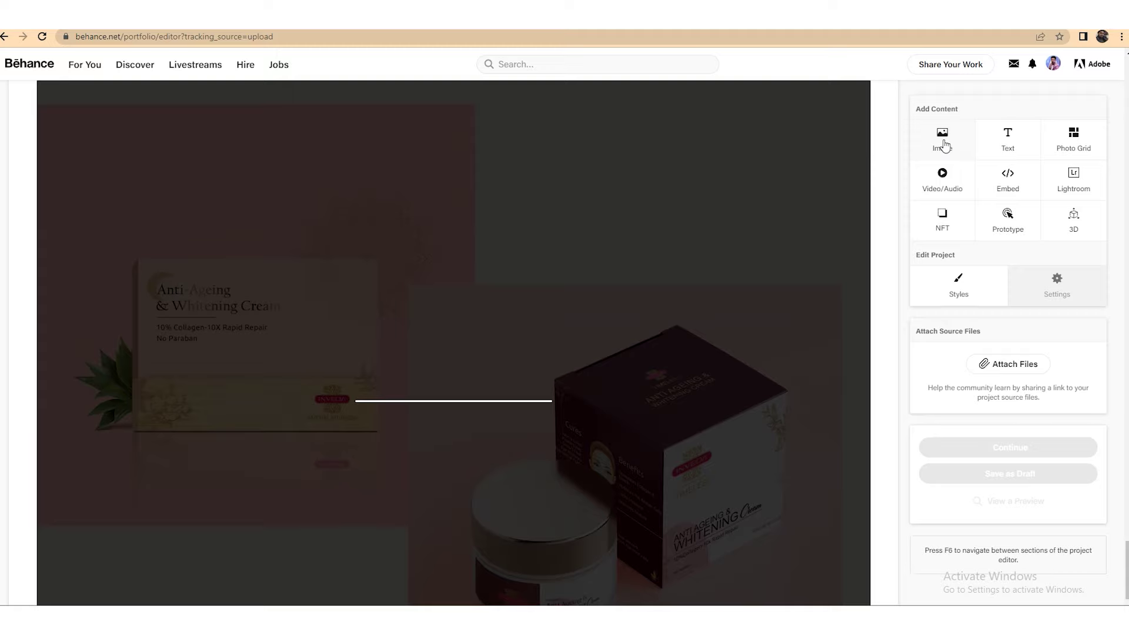
click(943, 148)
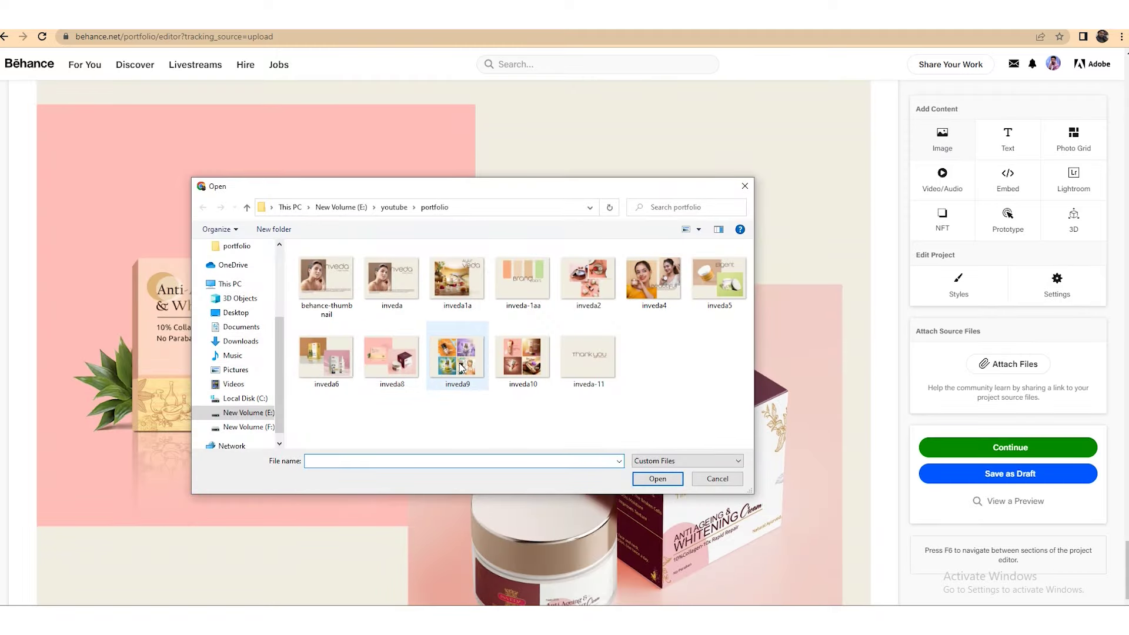
click(462, 361)
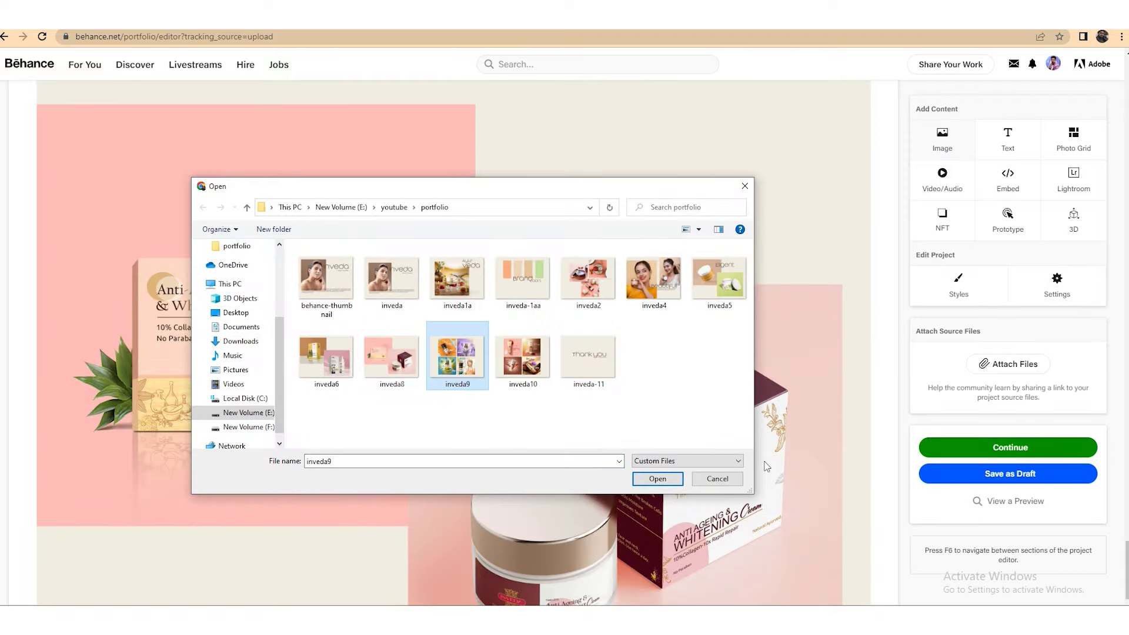
click(655, 478)
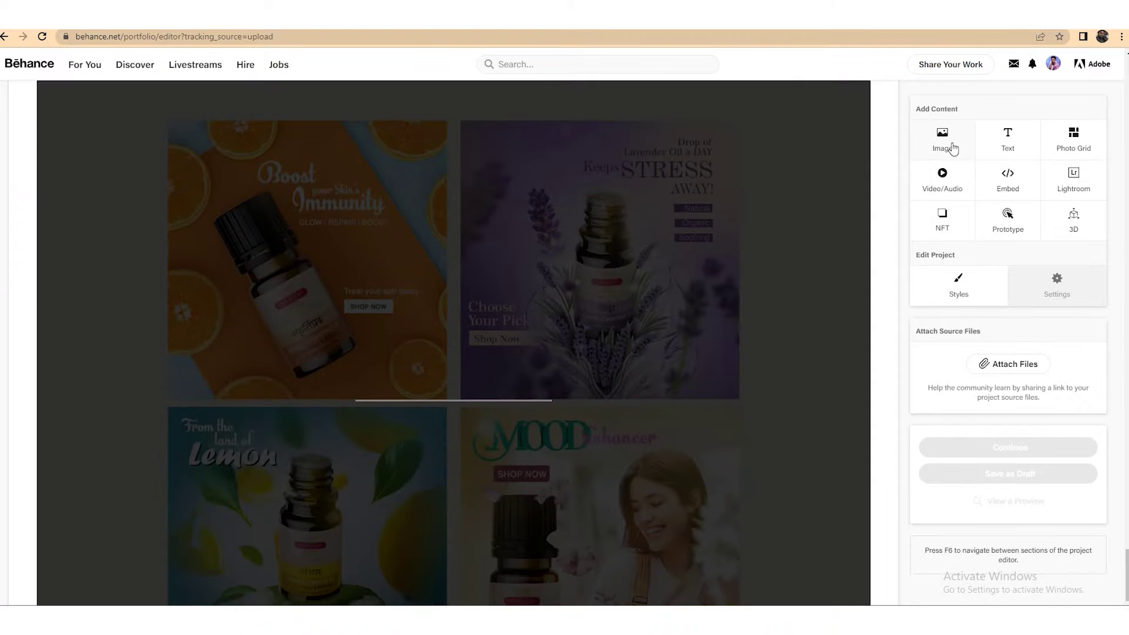
Step: Add the inveda10 image and the closing inveda-11 thank-you image at the end of the project
click(952, 148)
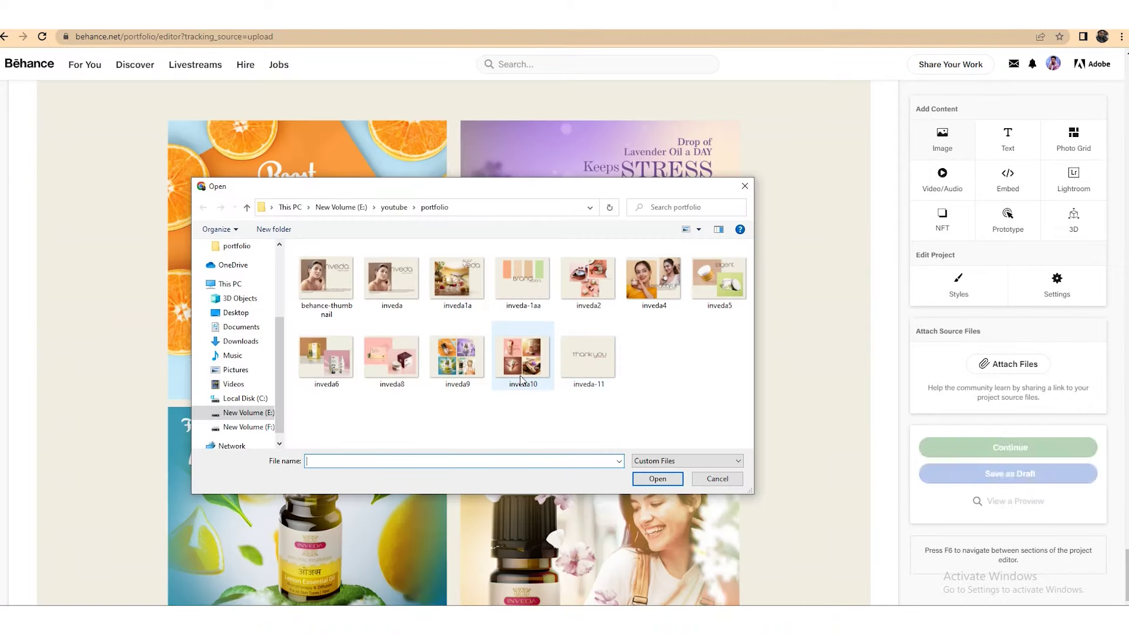
click(522, 357)
click(669, 483)
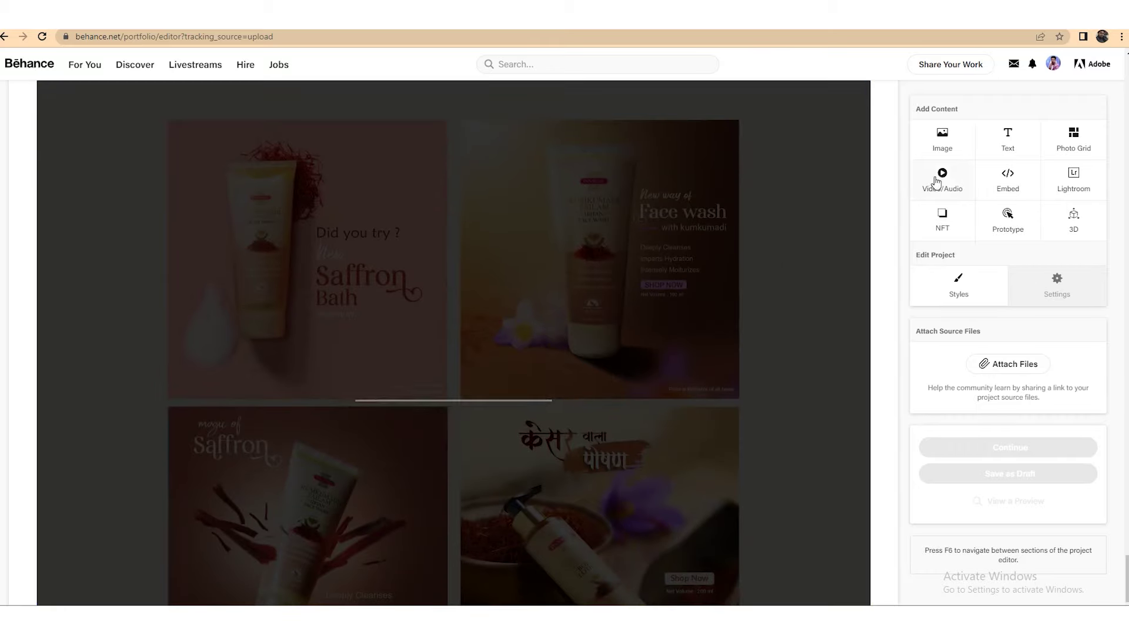
click(951, 148)
click(588, 356)
click(649, 477)
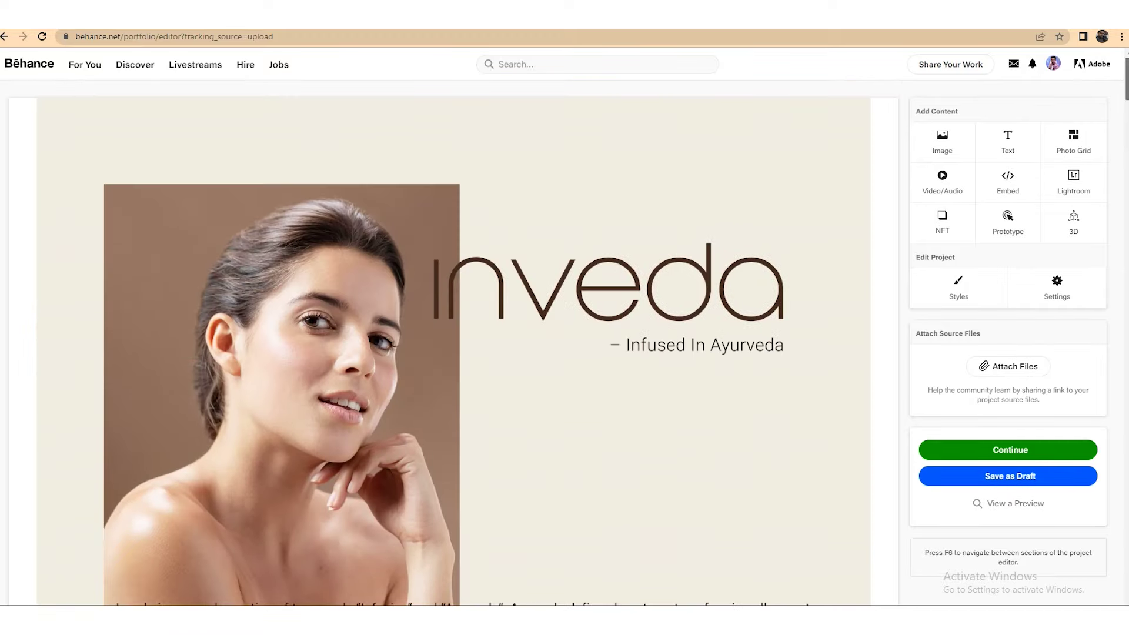
Step: Check the opening slides of the project and add an empty text block below the thank-you slide
scroll(560, 231, down, 1)
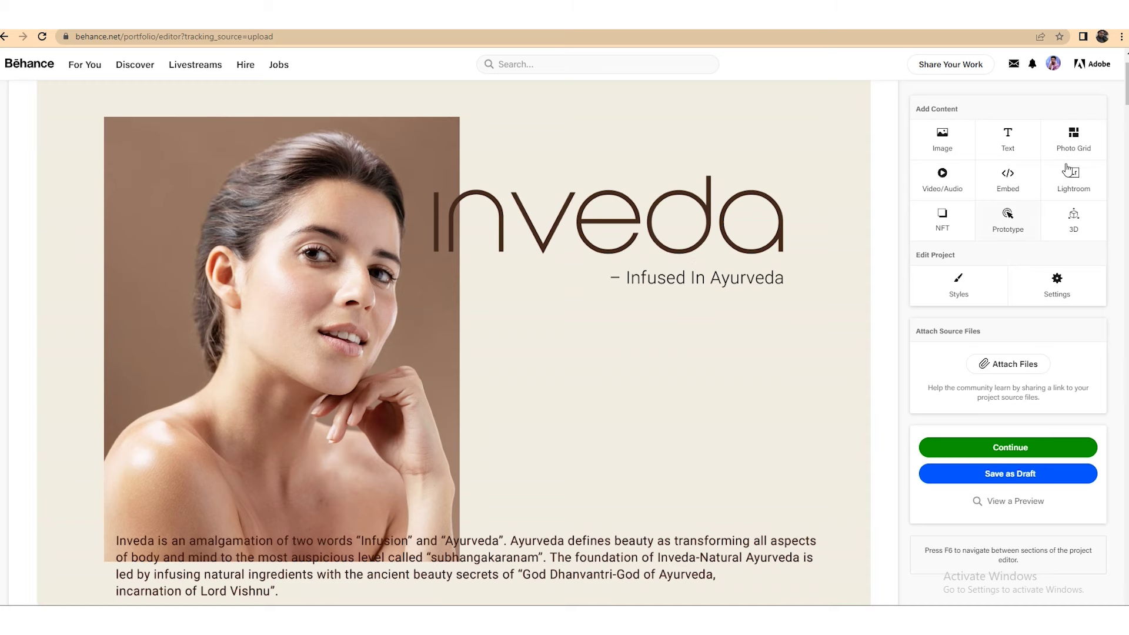
scroll(664, 315, down, 8)
scroll(454, 342, down, 2)
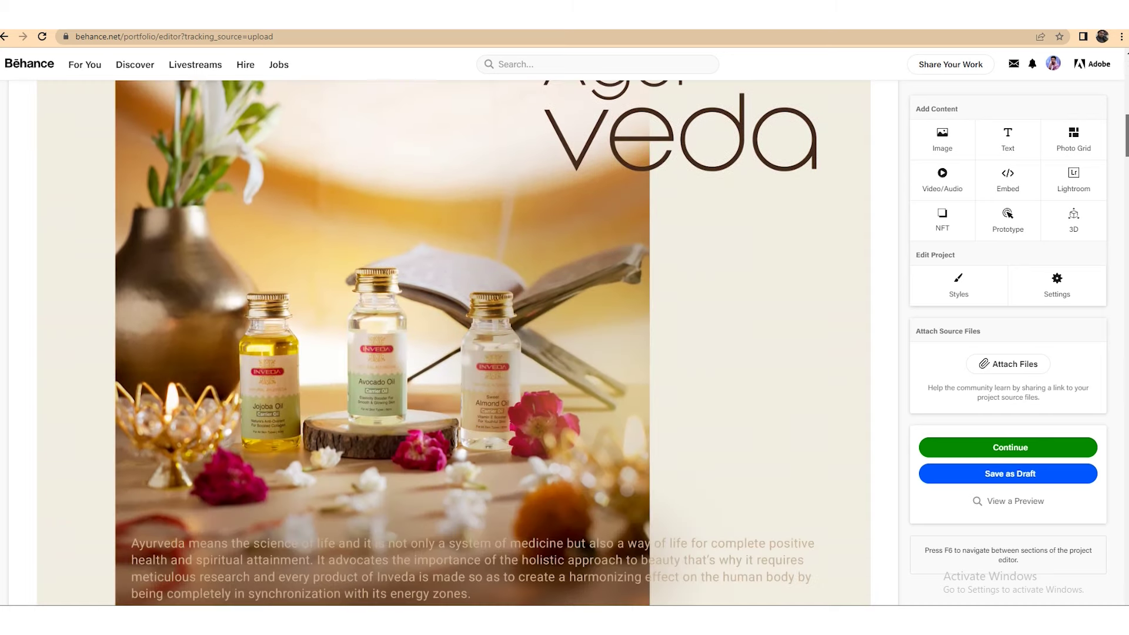
mouse_move(1126, 135)
mouse_down()
mouse_move(1126, 407)
mouse_move(1127, 79)
mouse_up()
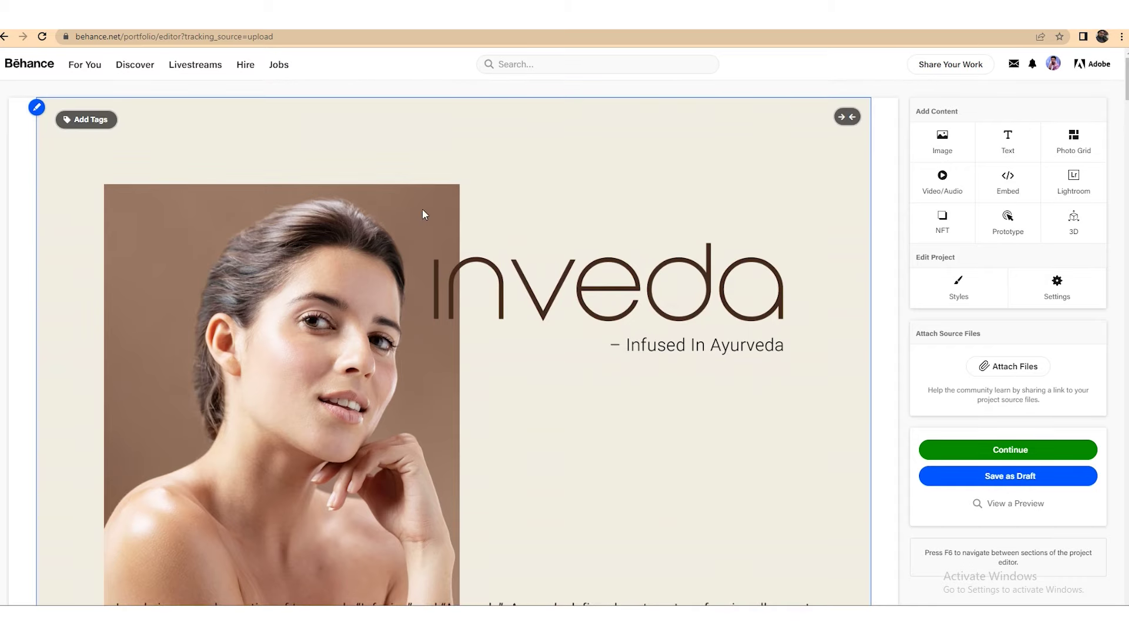
click(1015, 147)
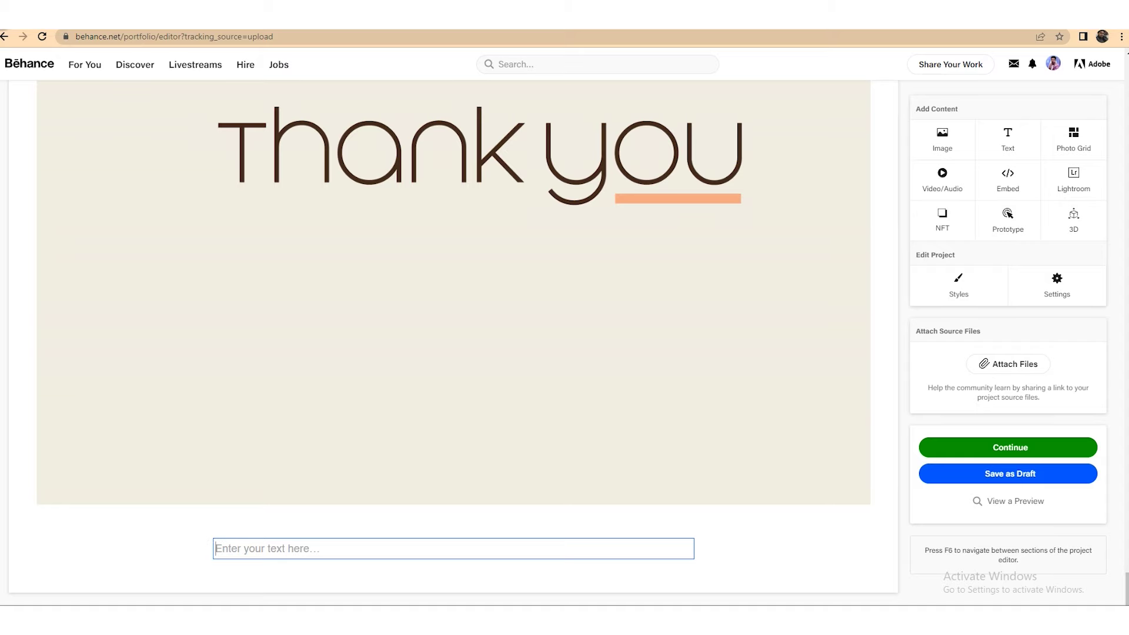
Step: Give the pink Anti-Ageing & Whitening Cream slide an alt text describing it as packaging design
drag(1126, 588, 1126, 415)
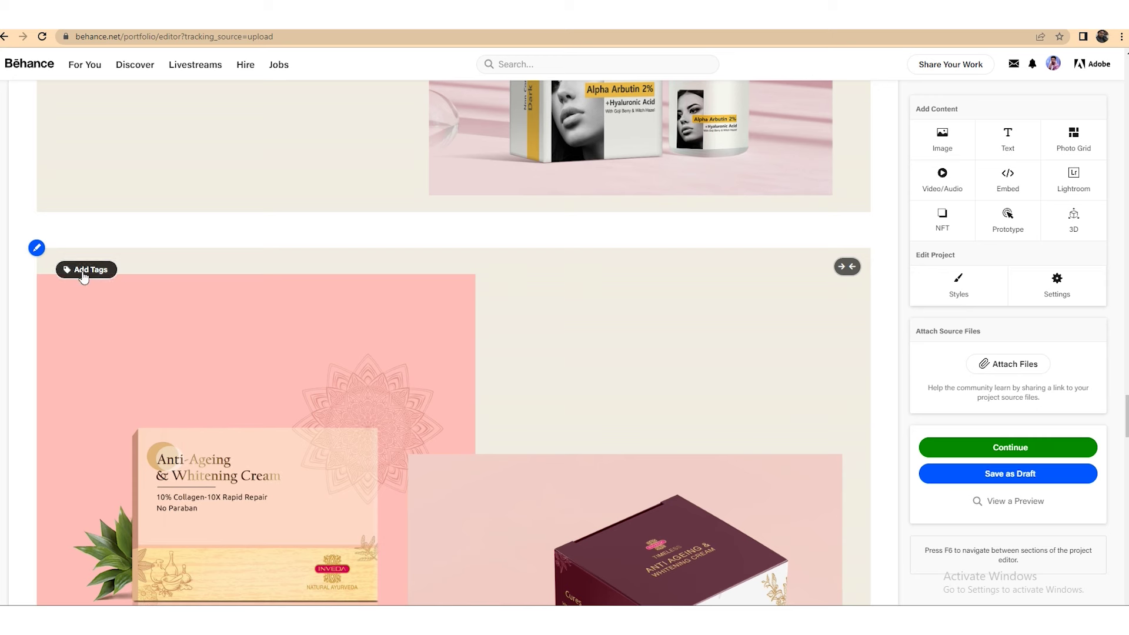
click(36, 248)
click(94, 234)
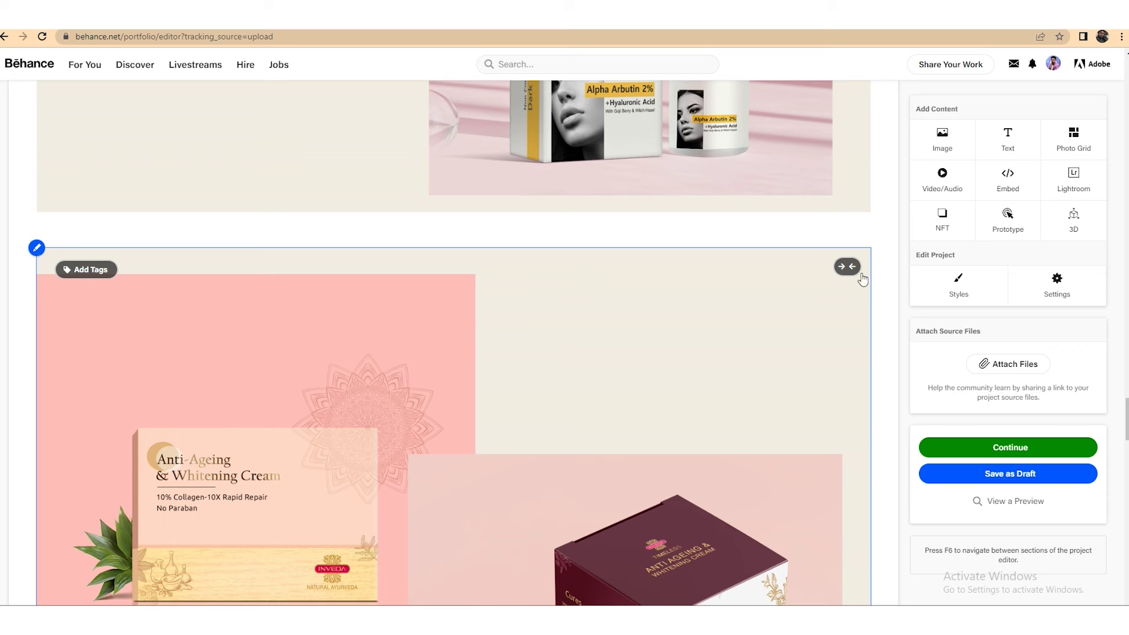
click(80, 270)
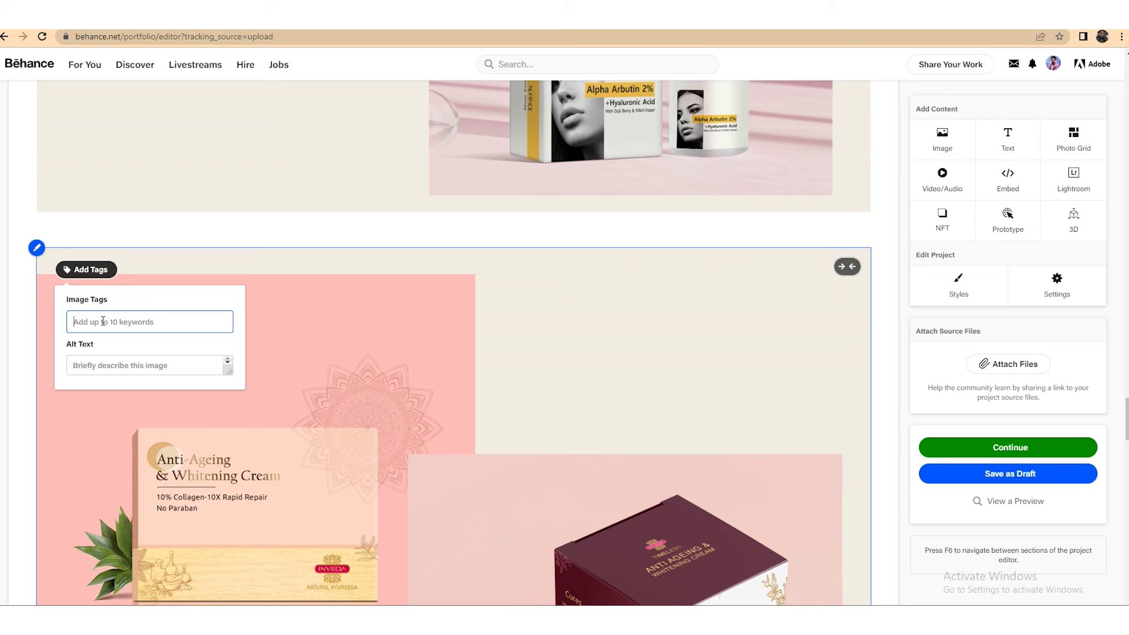
click(122, 367)
text(packa)
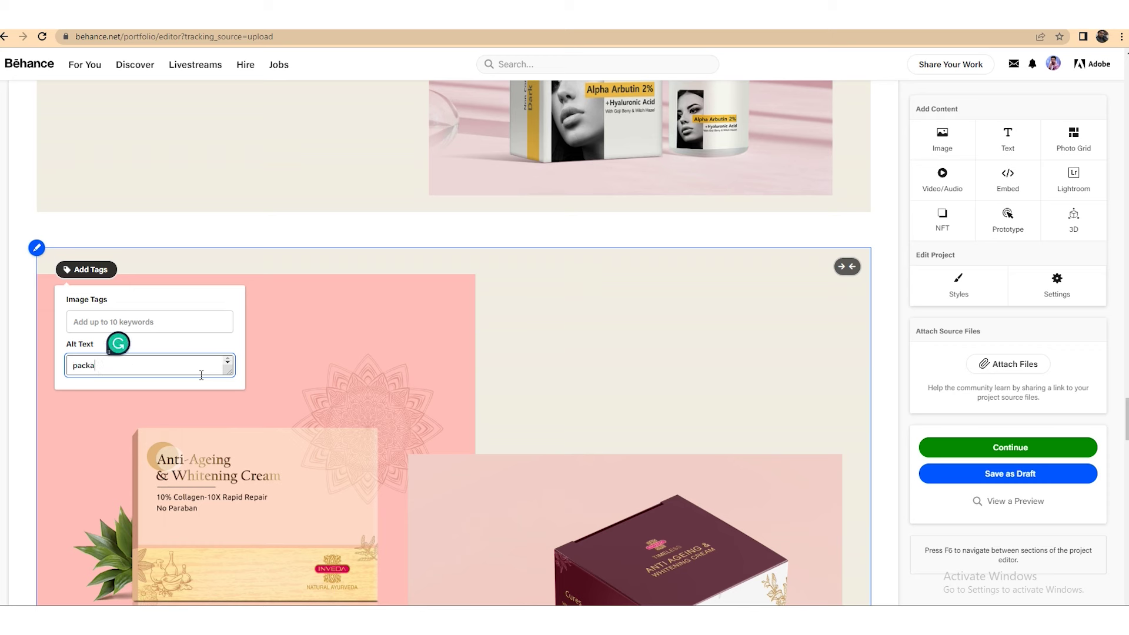
text(gind)
text( design)
click(21, 406)
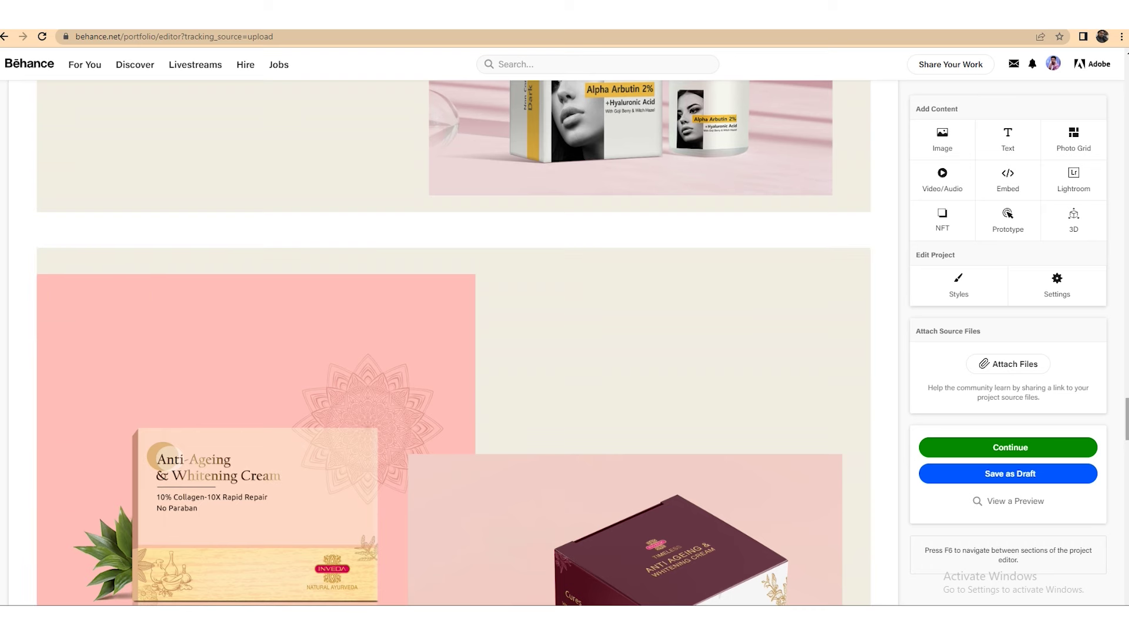
Step: Review the slides back towards the beginning, continue to the project's publishing details and enter Inveda as the project title
scroll(454, 342, up, 5)
scroll(454, 343, down, 9)
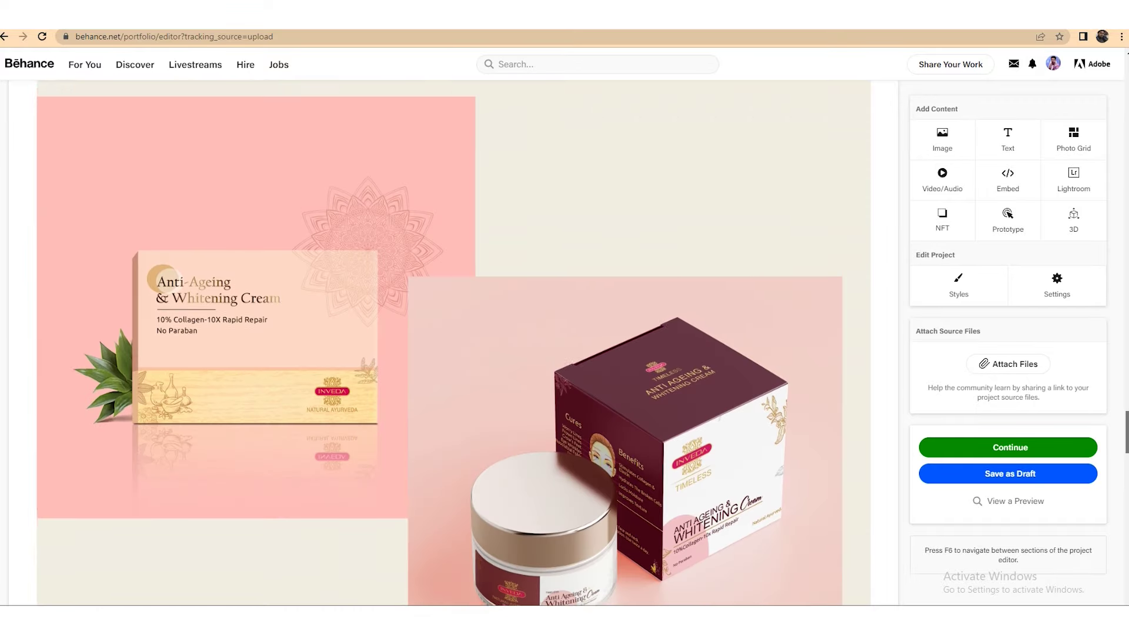
scroll(453, 343, up, 10)
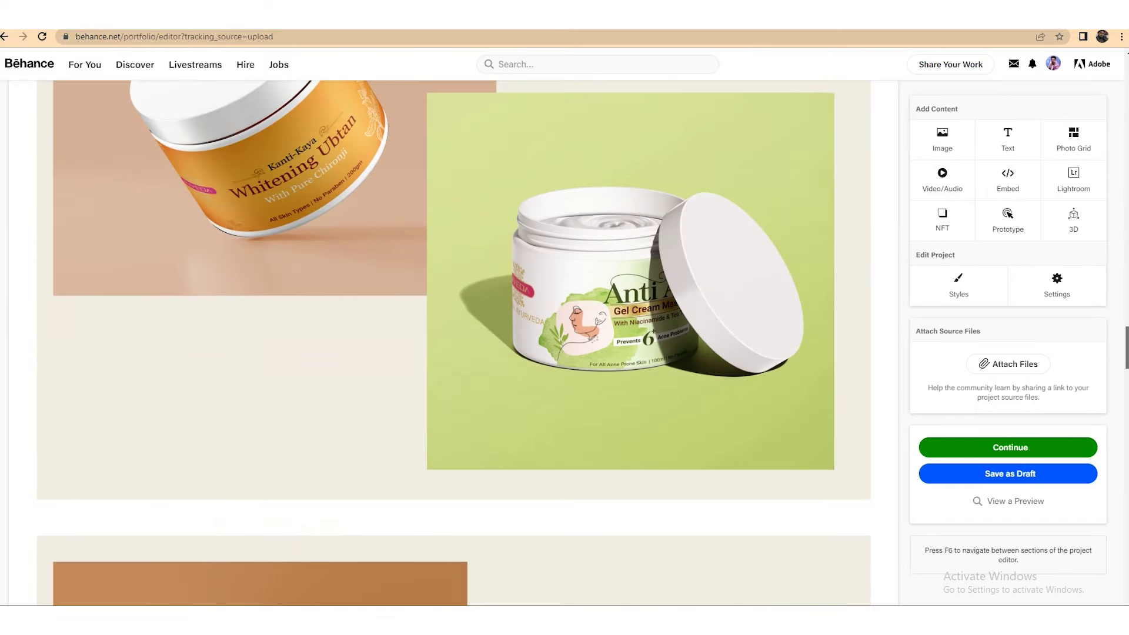
scroll(454, 342, up, 10)
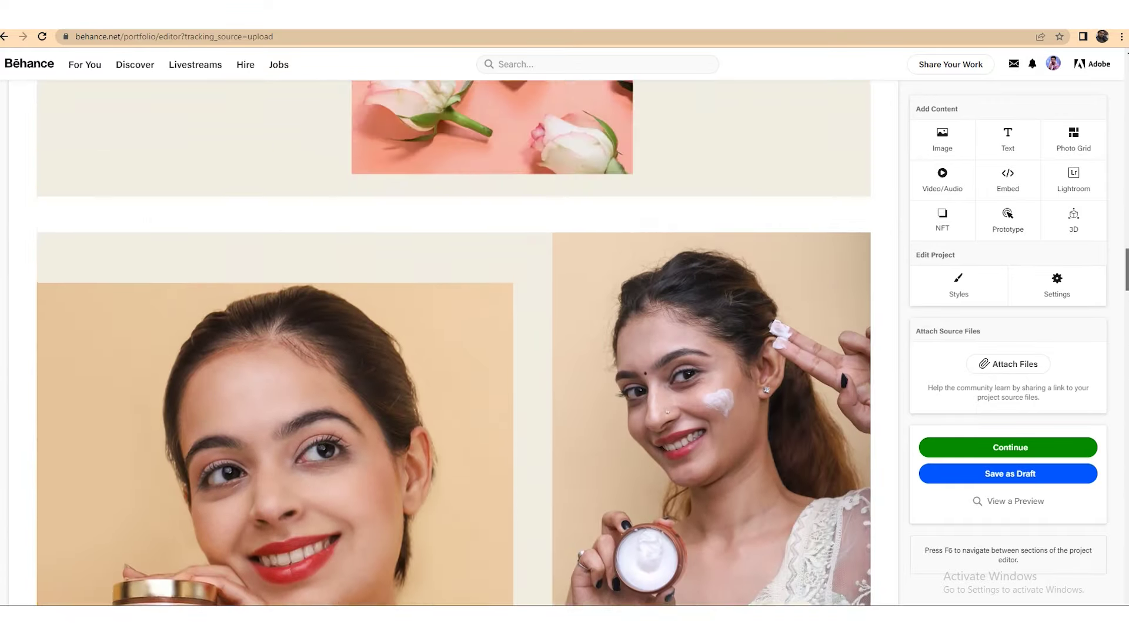
scroll(454, 342, up, 15)
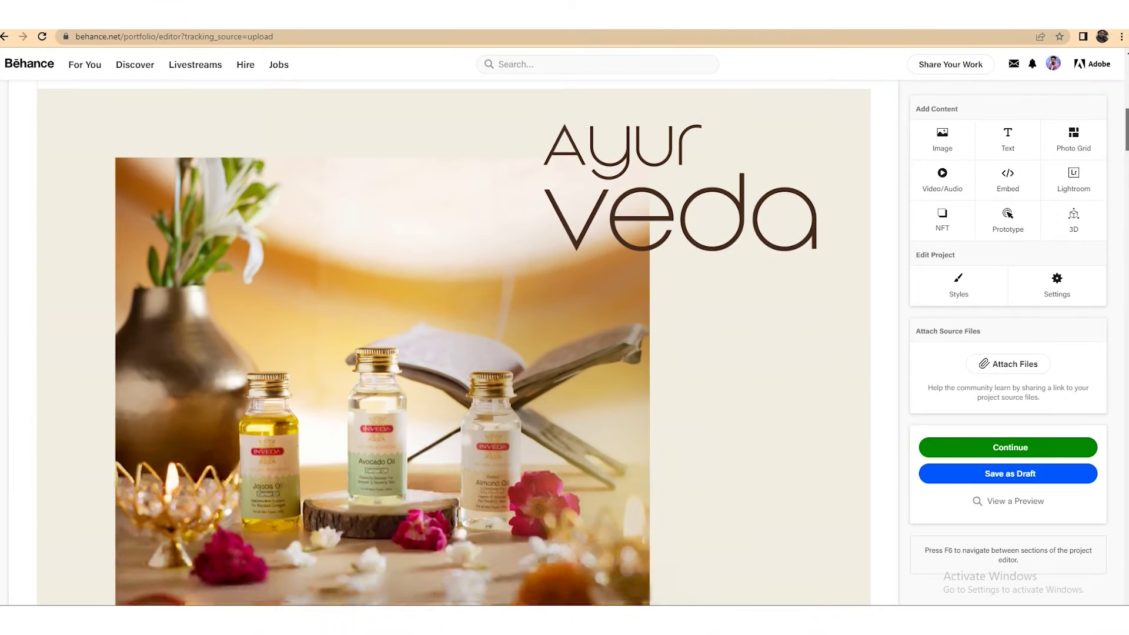
scroll(454, 342, up, 2)
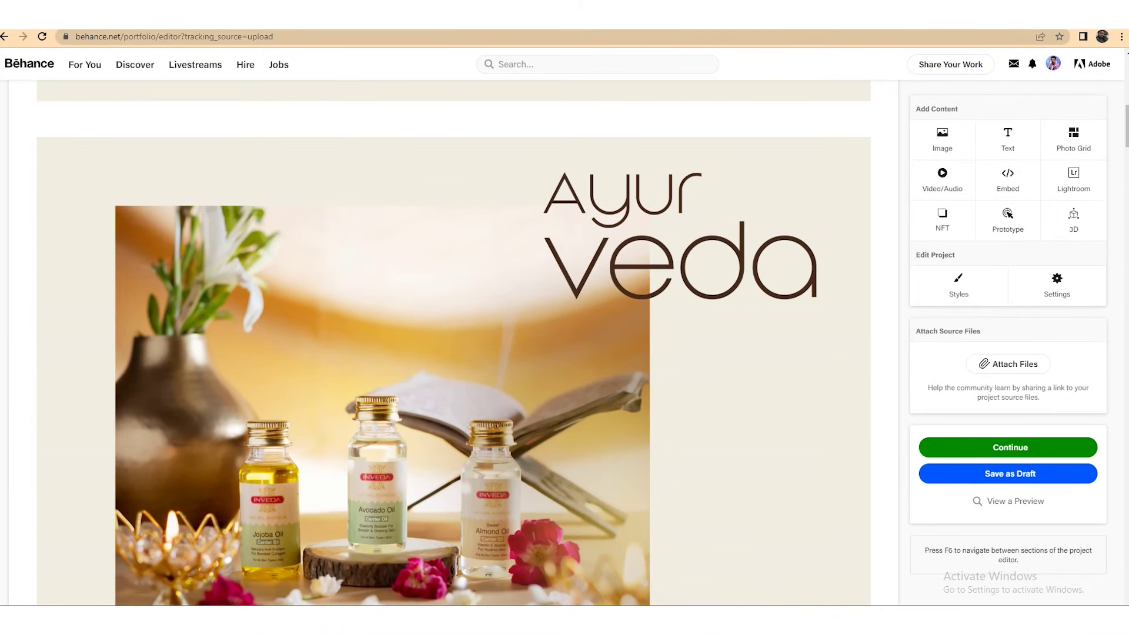
click(1025, 451)
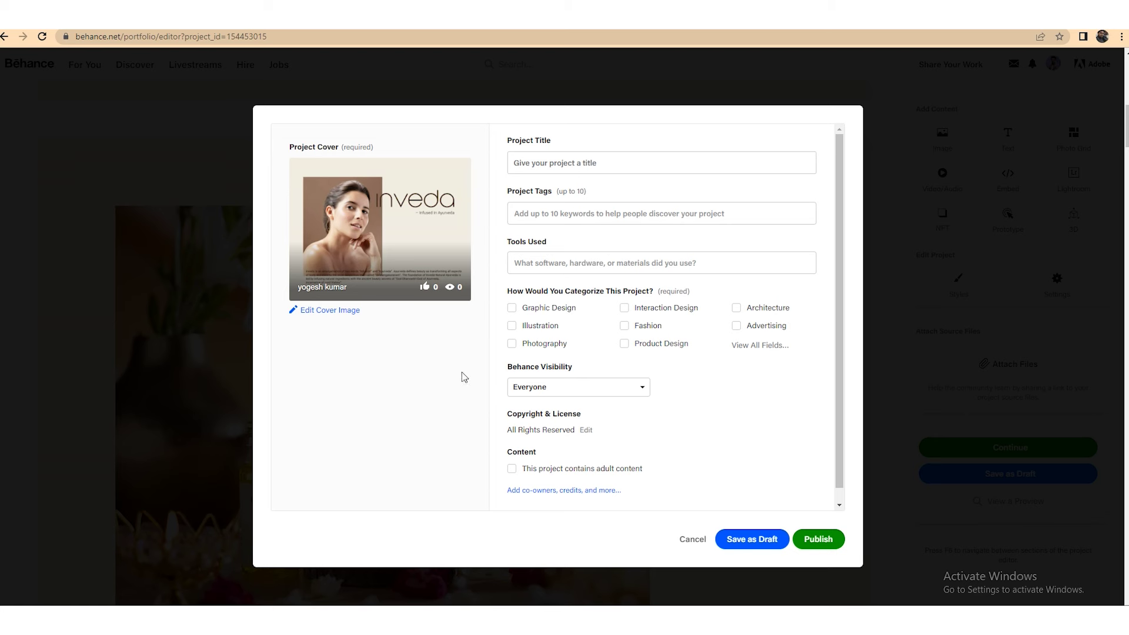
click(612, 164)
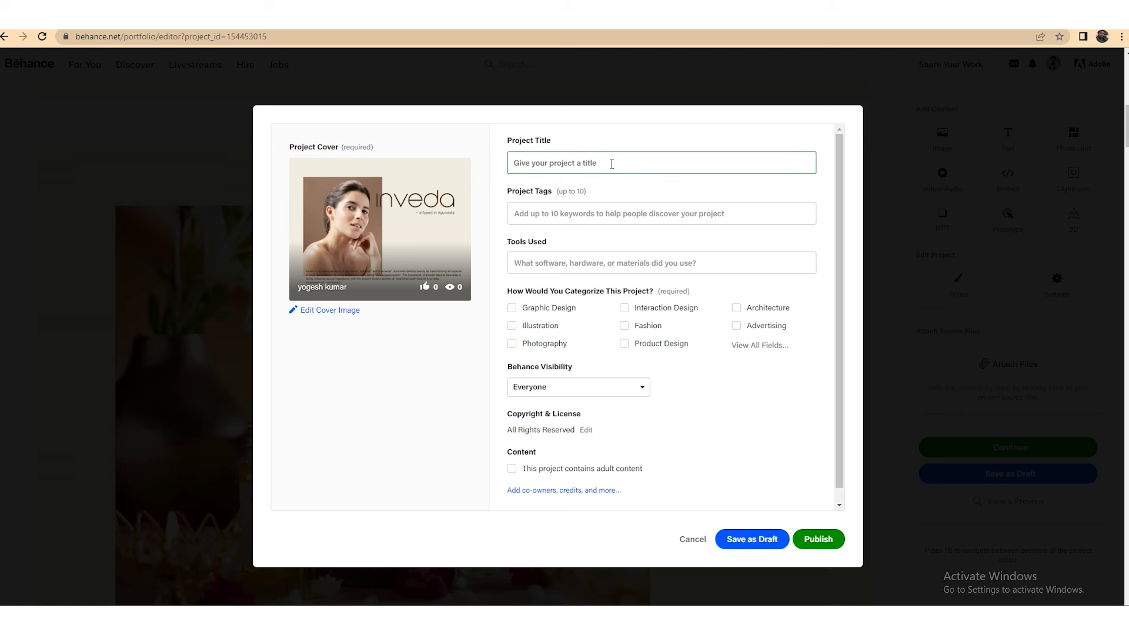
text(Inveda)
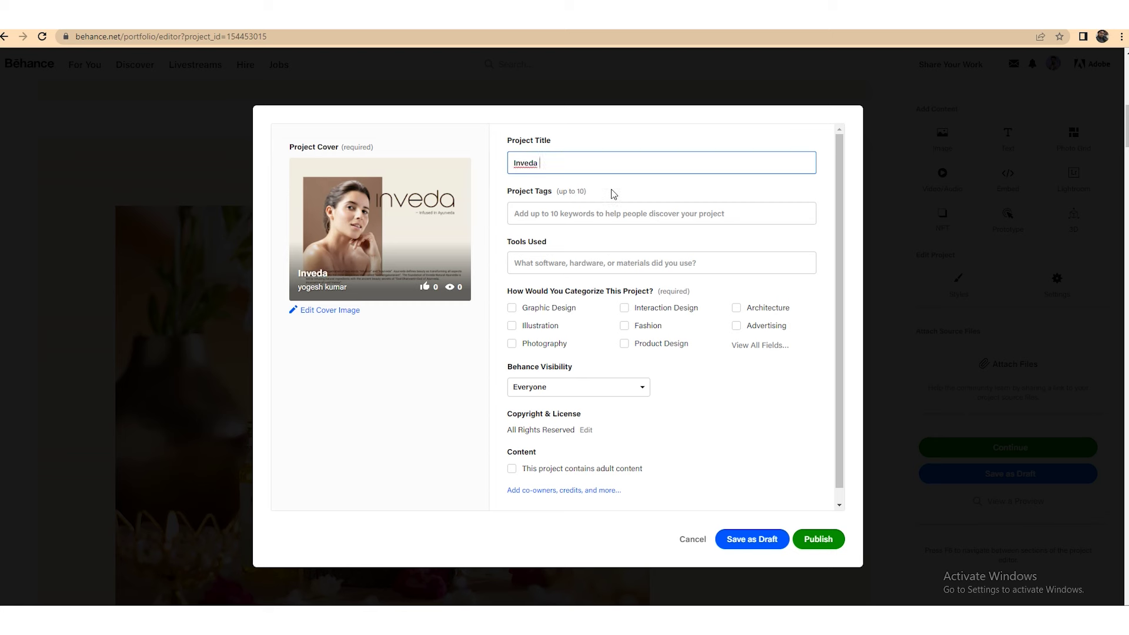